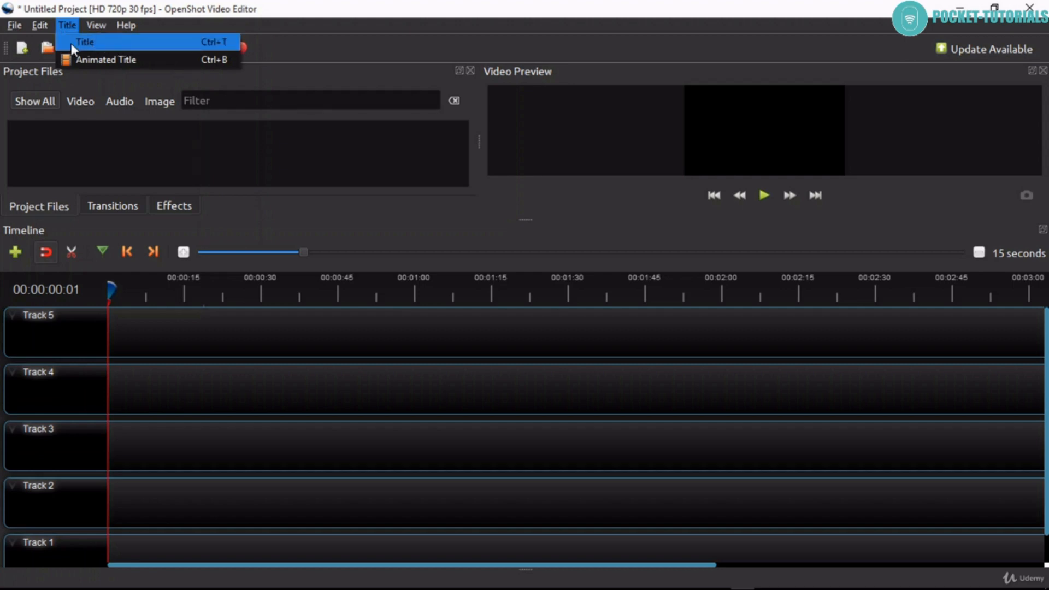
- Start a new title from the Gold 1 template
left_click(119, 41)
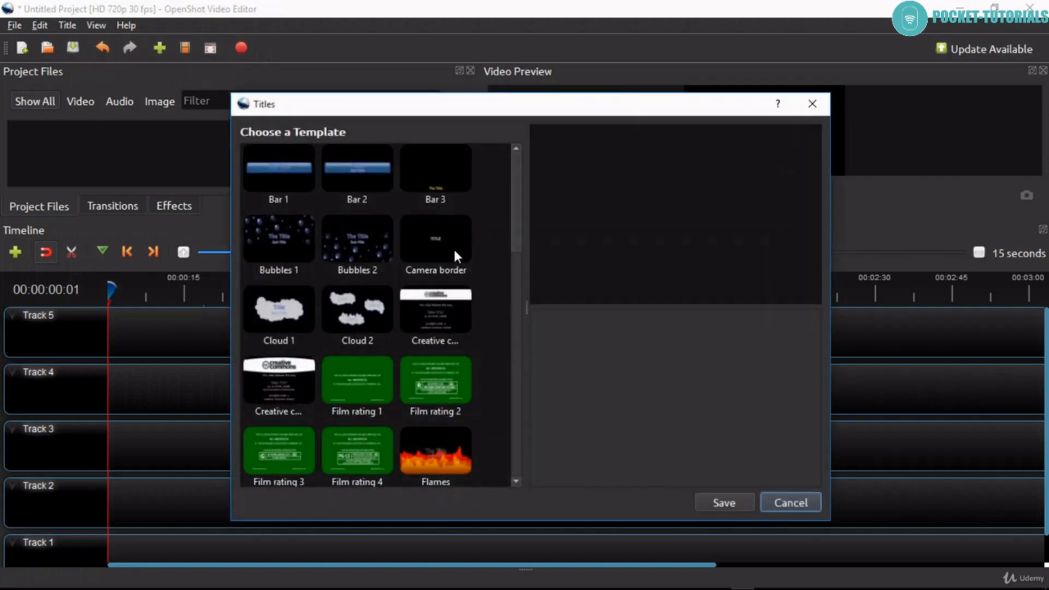
left_click_drag(513, 235, 522, 353)
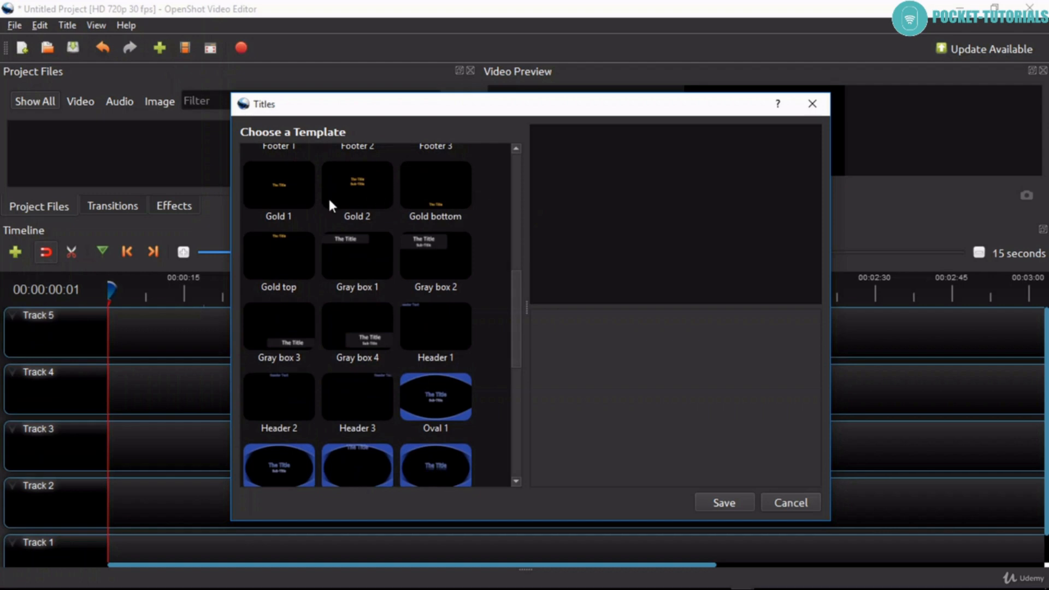
left_click(288, 192)
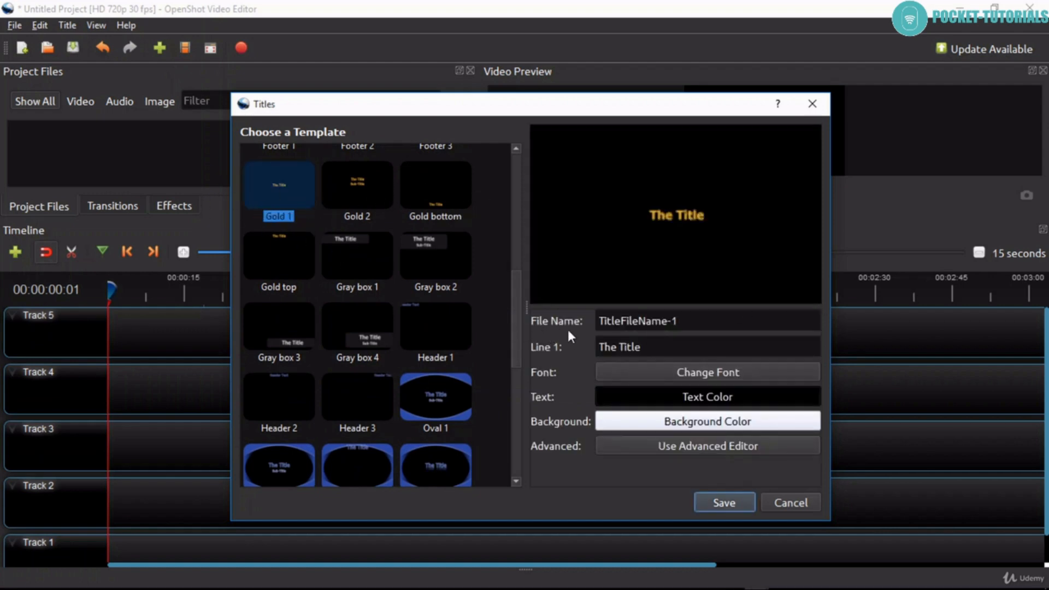
- Name the title file 1 and change its first line of text to "test title"
left_click_drag(703, 326, 549, 326)
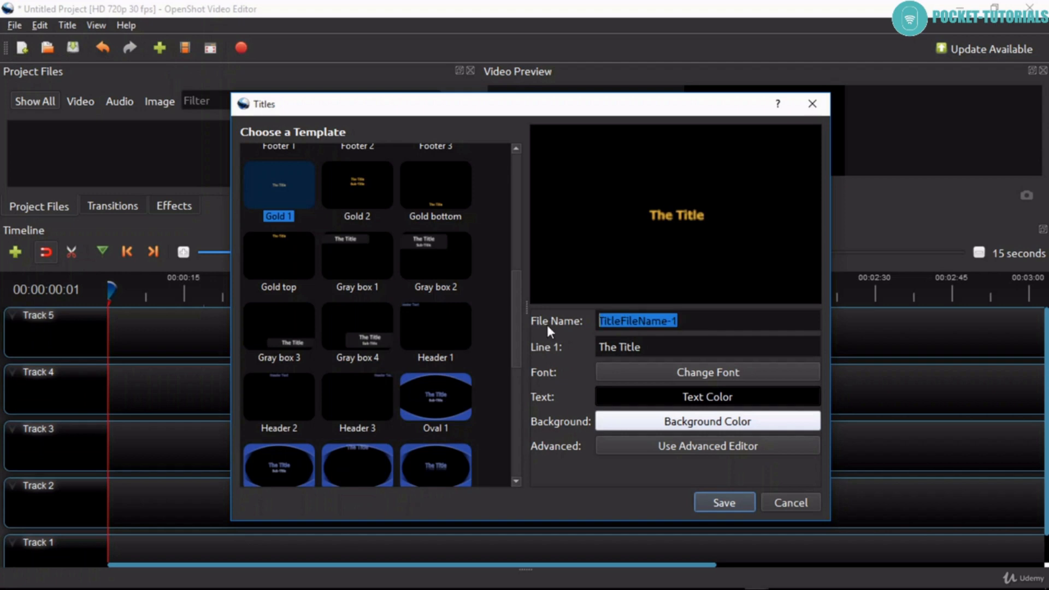
type("1")
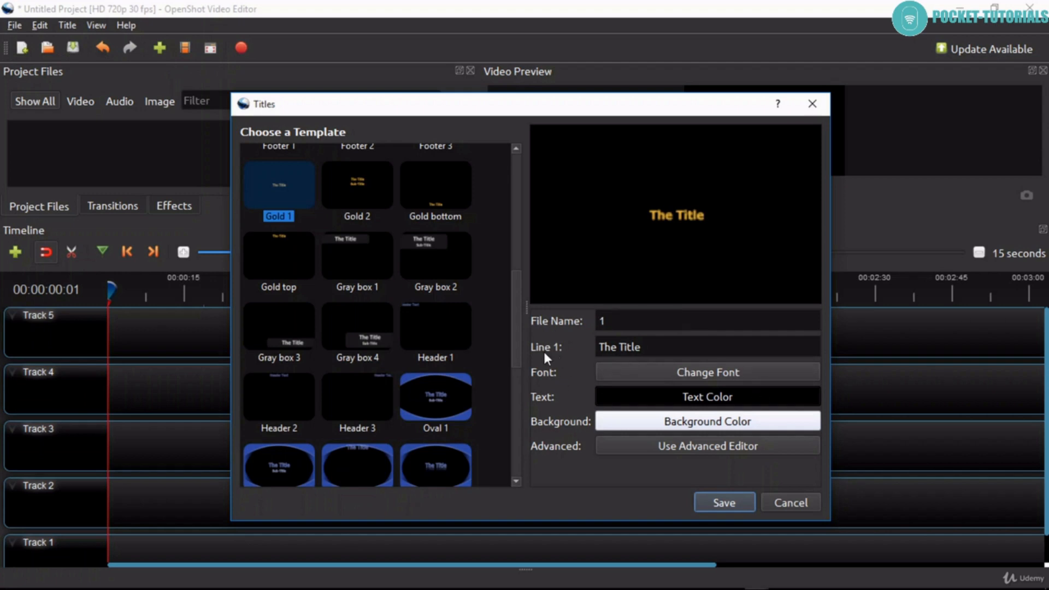
left_click_drag(656, 348, 577, 350)
type("tes")
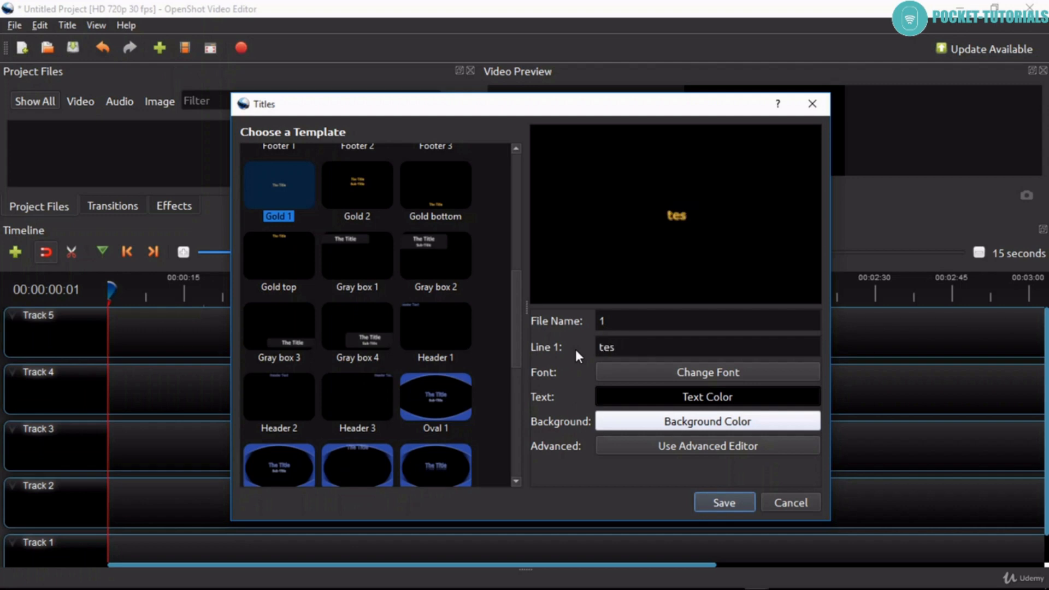
type("t title")
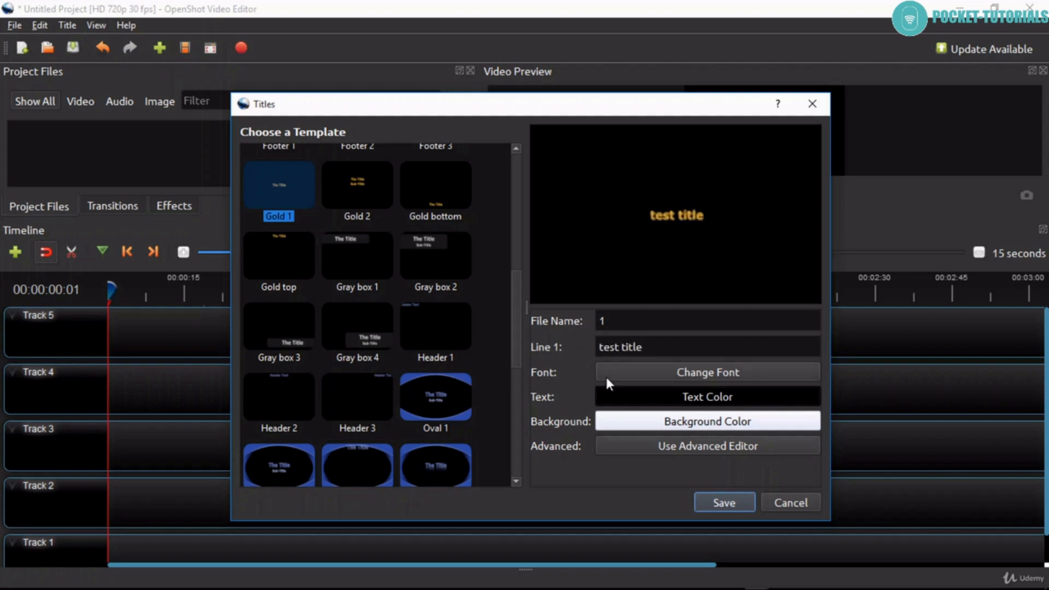
- Choose Toledo Heavy Italic at size 20 as the title's font and try the underline effect, leaving it off
left_click(628, 374)
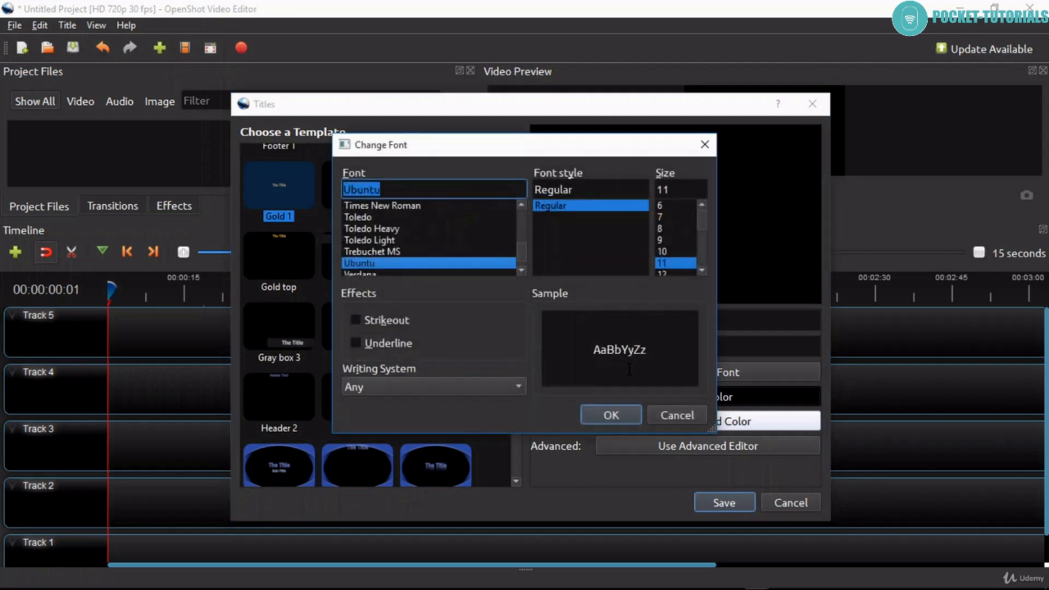
left_click(377, 228)
left_click(547, 217)
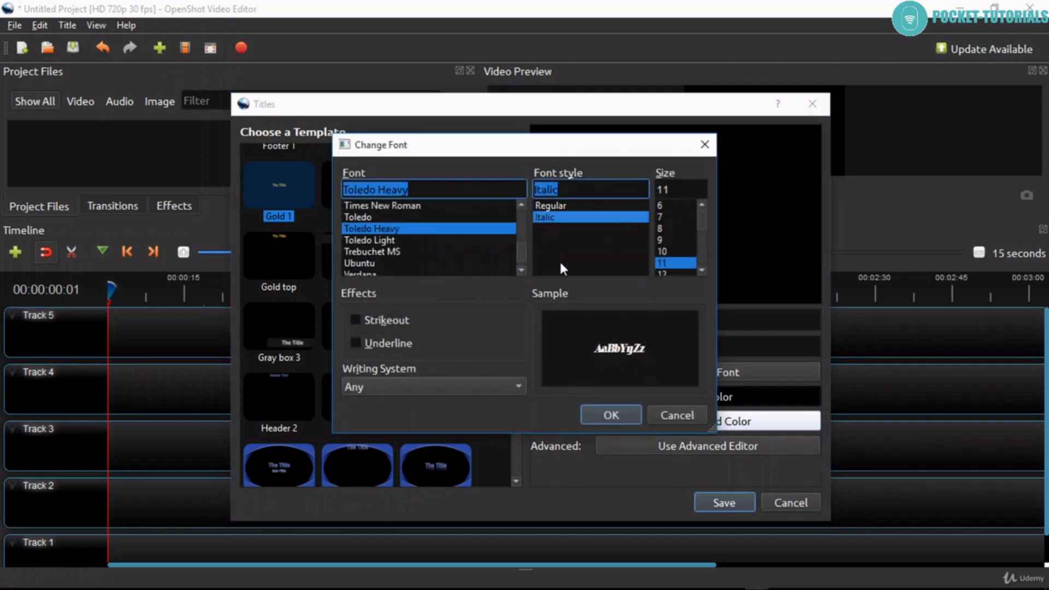
left_click(704, 269)
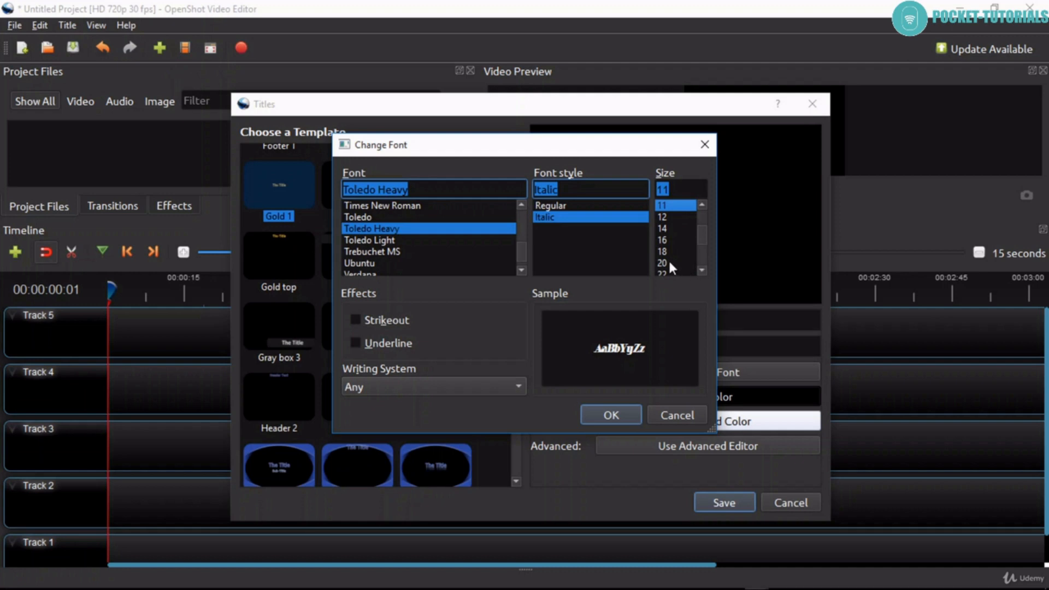
left_click(667, 263)
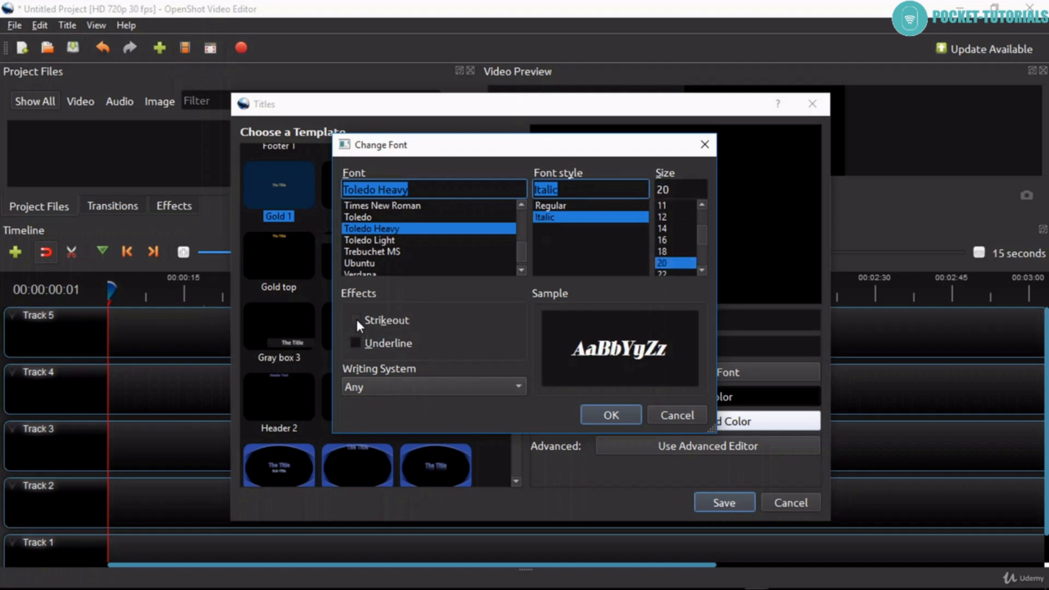
left_click(356, 344)
left_click(355, 342)
- Try the Arabic, Tibetan and Georgian writing systems, return to Any, and apply Segoe UI Regular at size 20
left_click(482, 386)
left_click(380, 131)
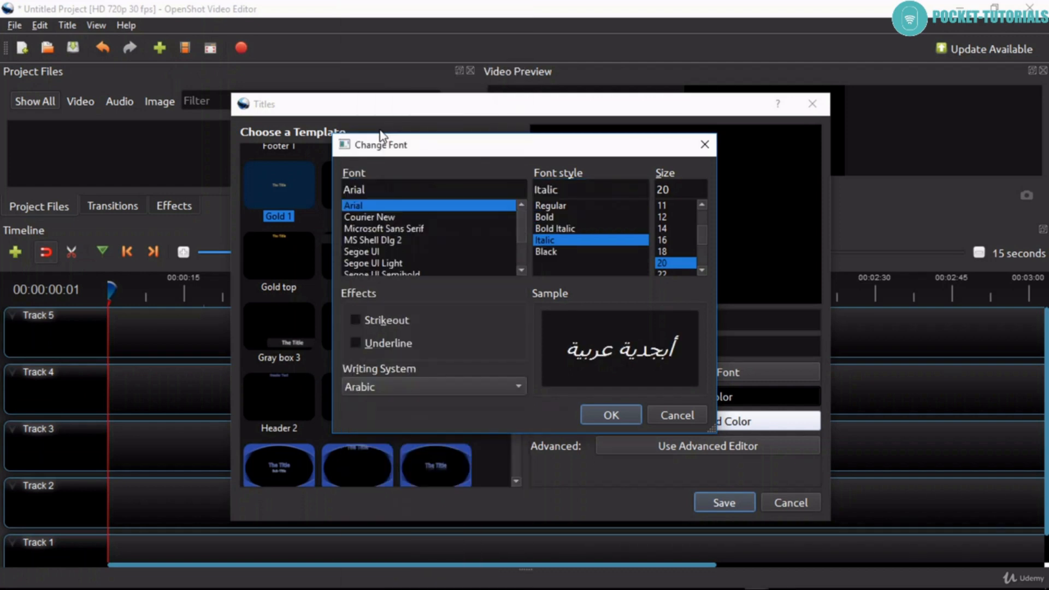
left_click(506, 387)
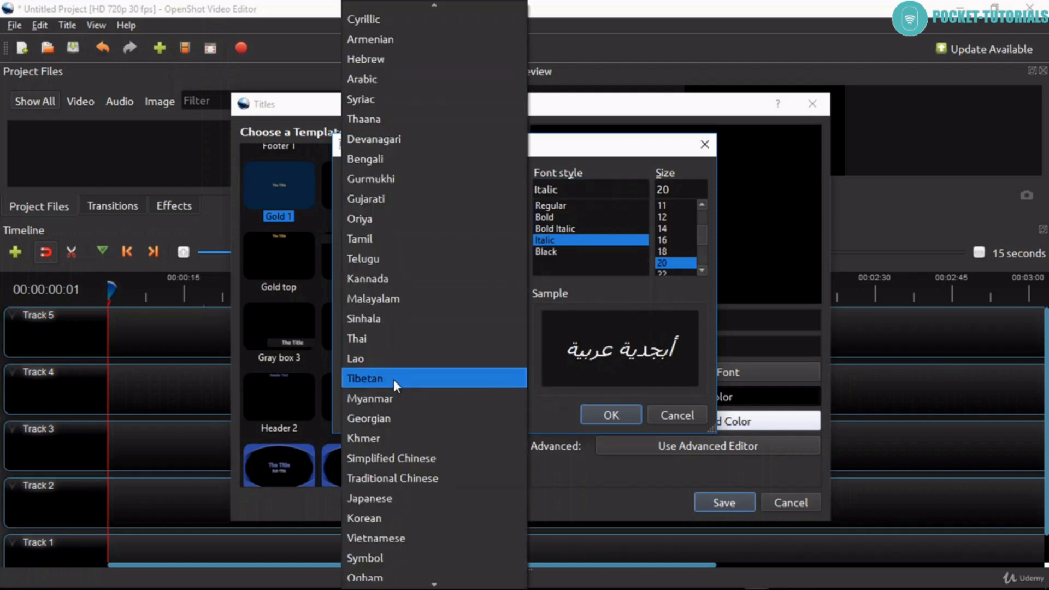
left_click(394, 380)
left_click(518, 387)
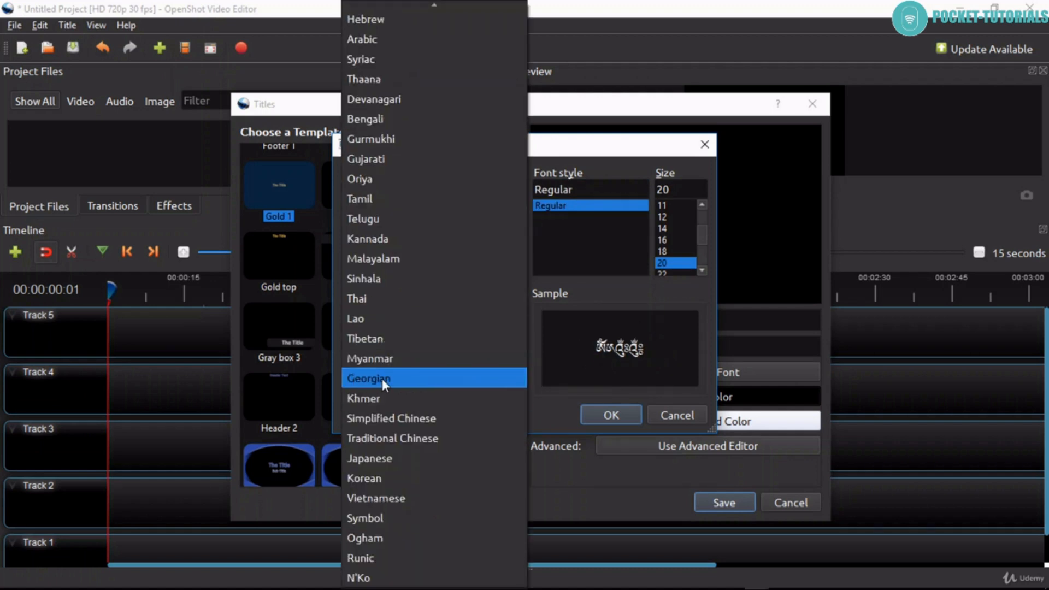
left_click(382, 379)
left_click(520, 384)
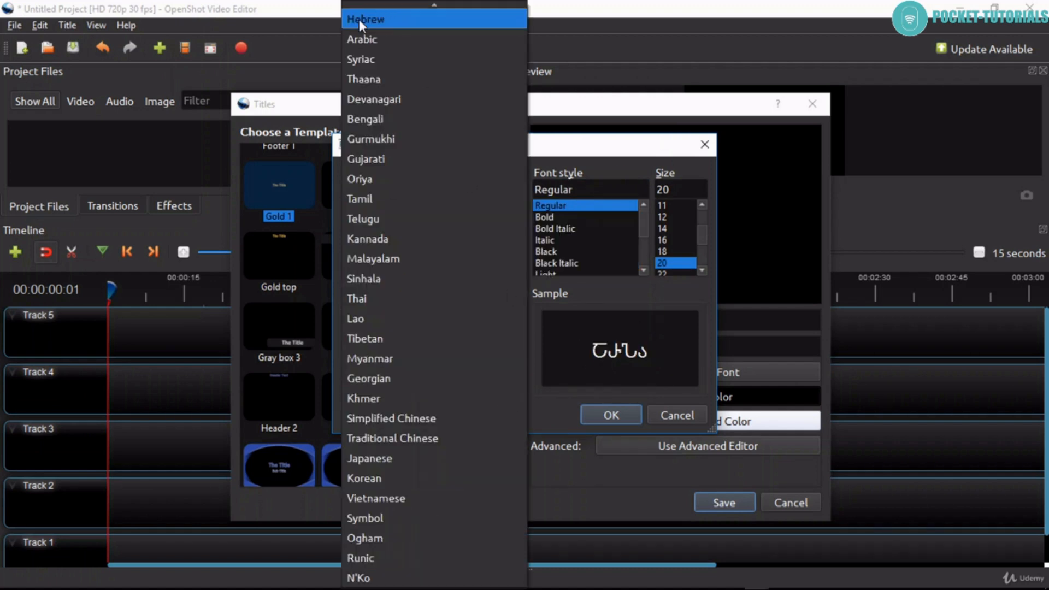
scroll(451, 131, "up", 2)
left_click(376, 9)
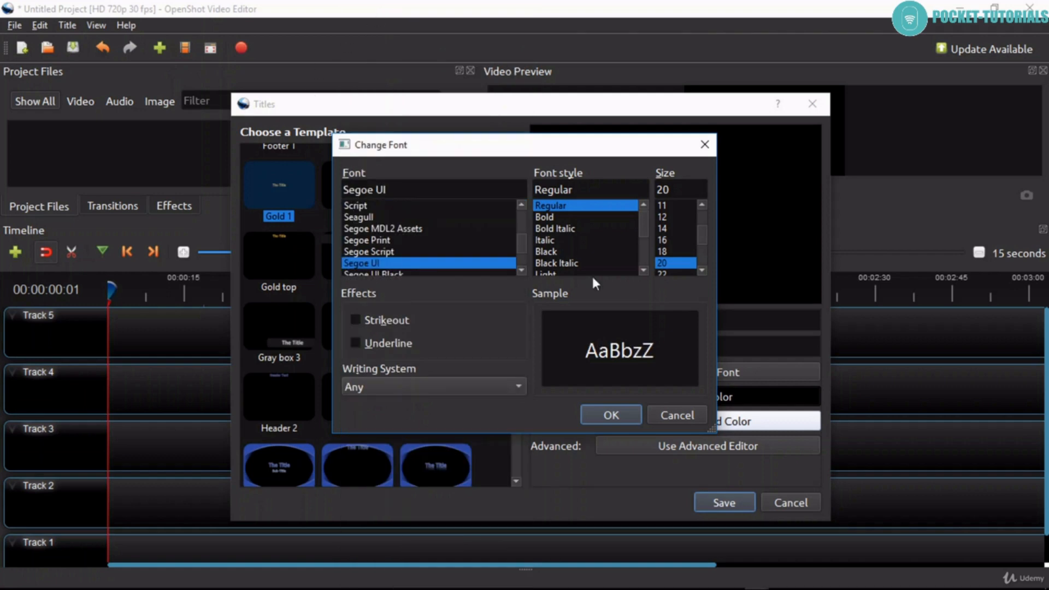
left_click(601, 414)
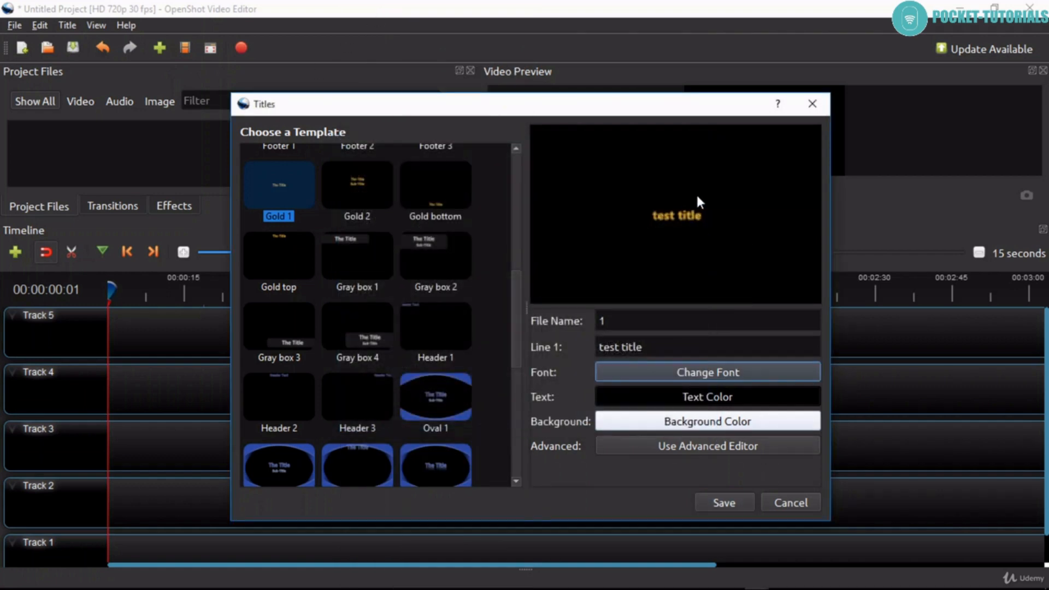
- Set the title's text color to the basic pink #ff557f
left_click(684, 401)
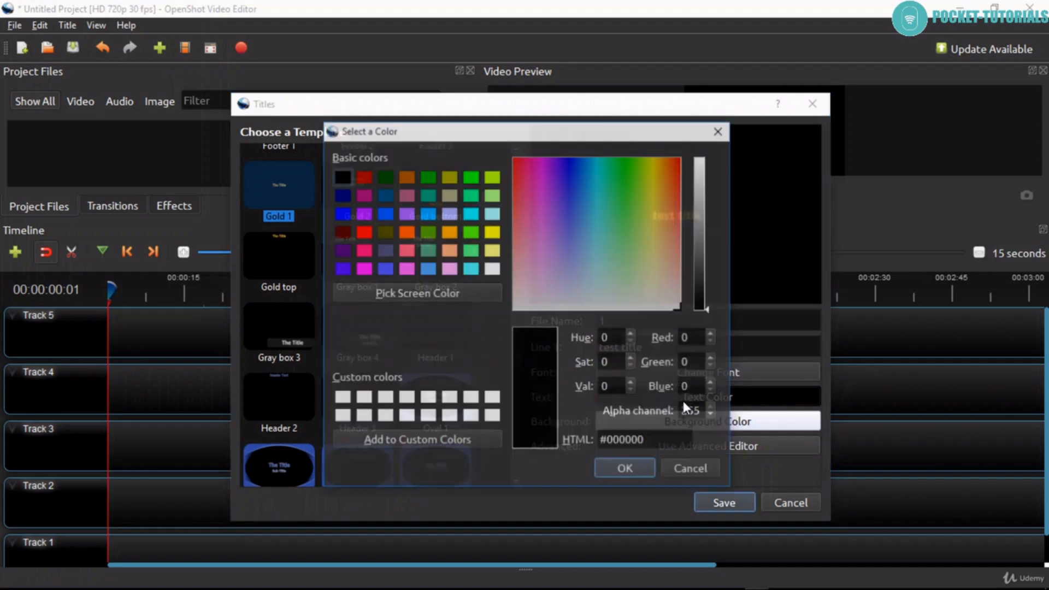
left_click(409, 250)
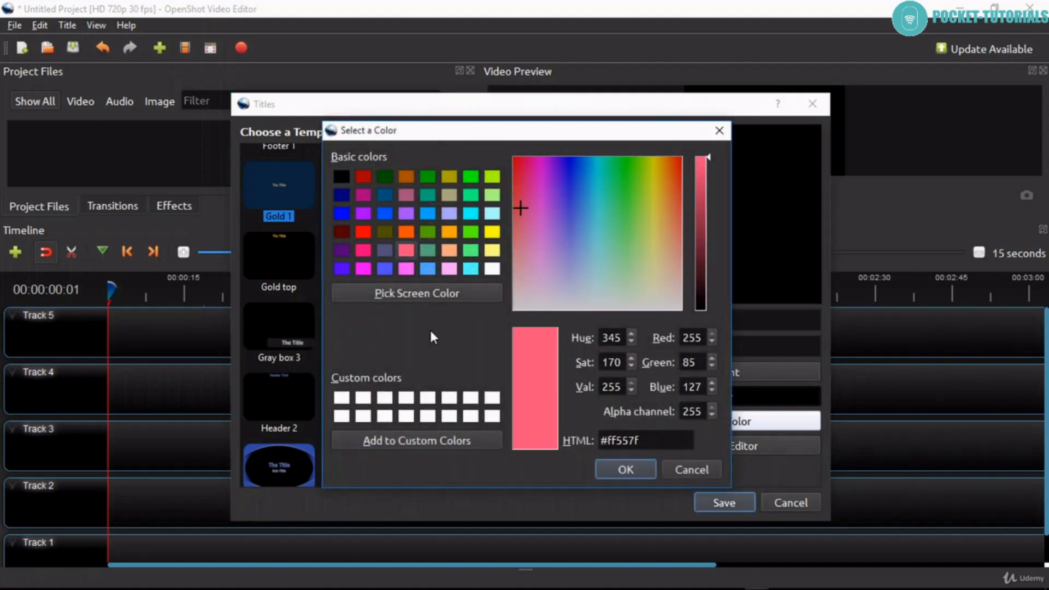
left_click(603, 462)
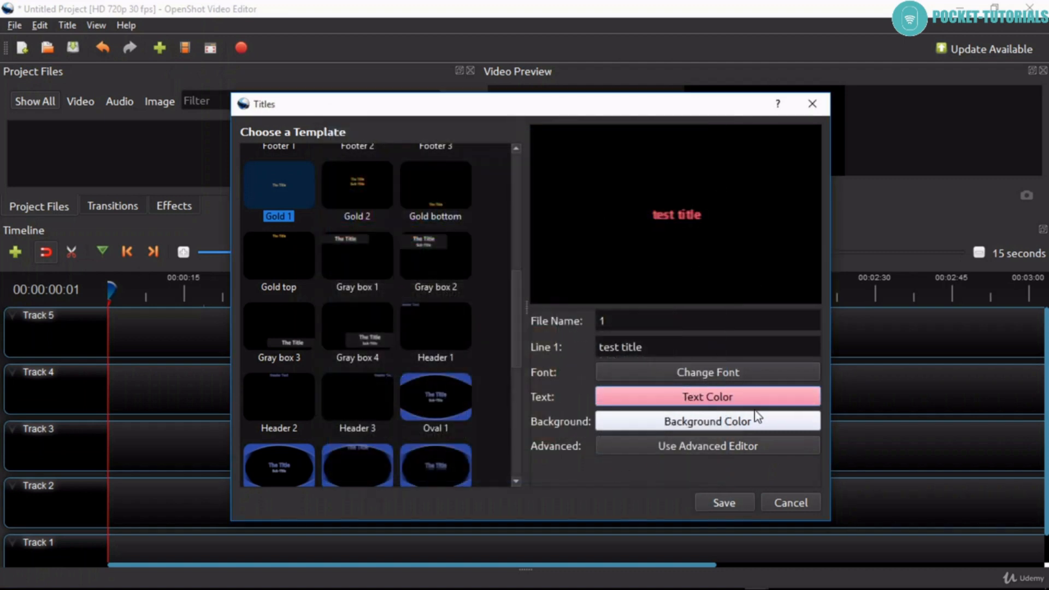
- Open the title in the advanced editor, Inkscape, and try several fills on the text, ending with dark brown #554400
left_click(693, 446)
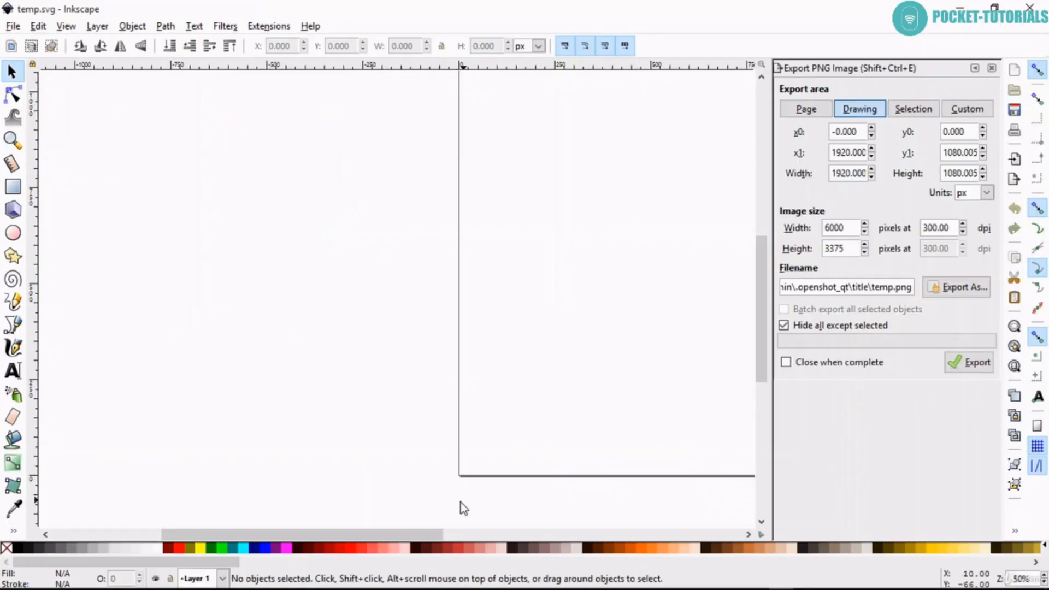
left_click_drag(440, 535, 564, 532)
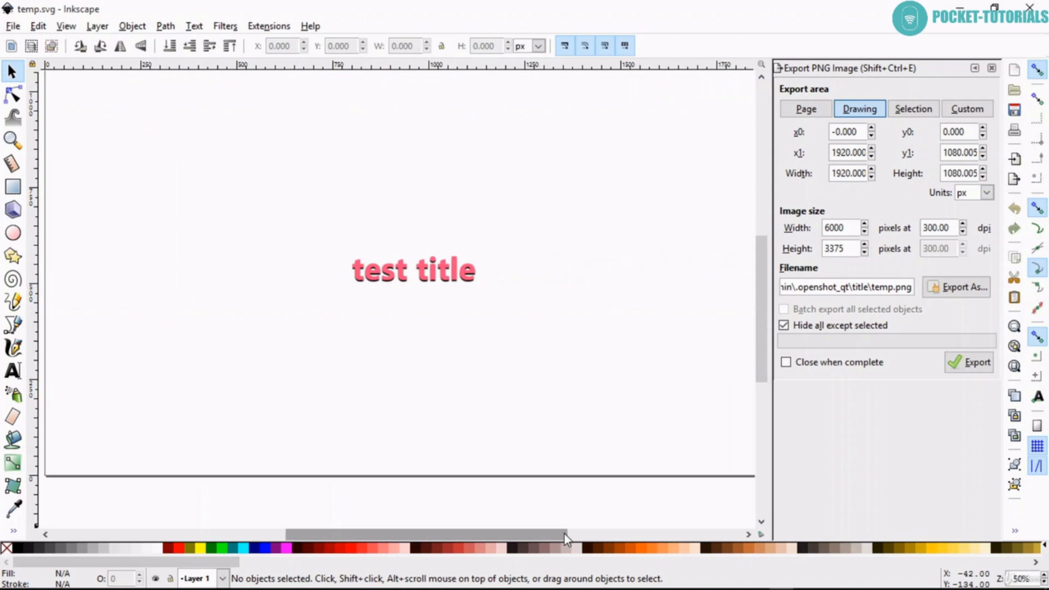
left_click(389, 271)
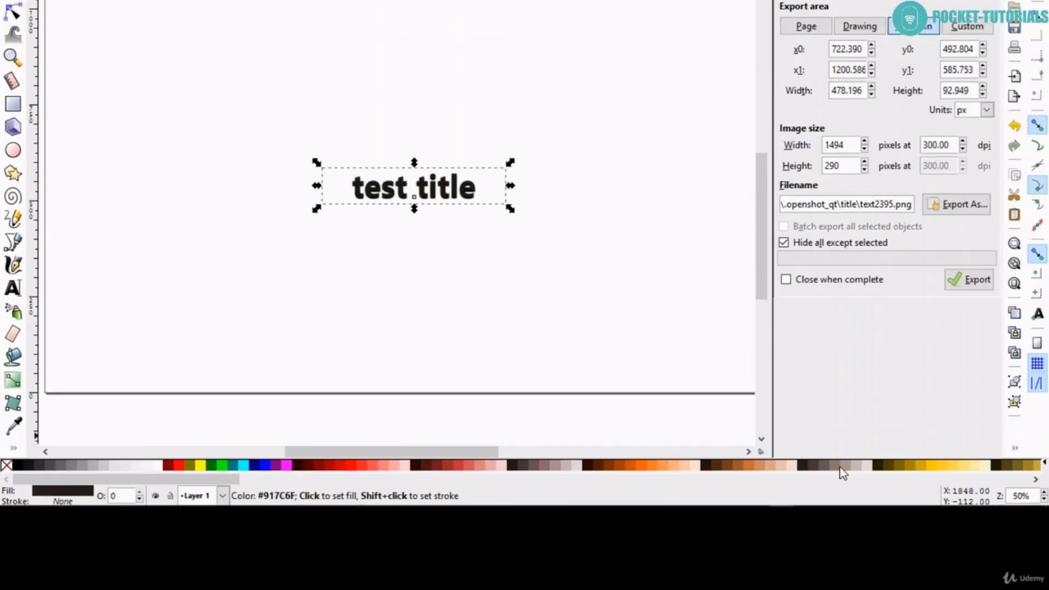
left_click(843, 465)
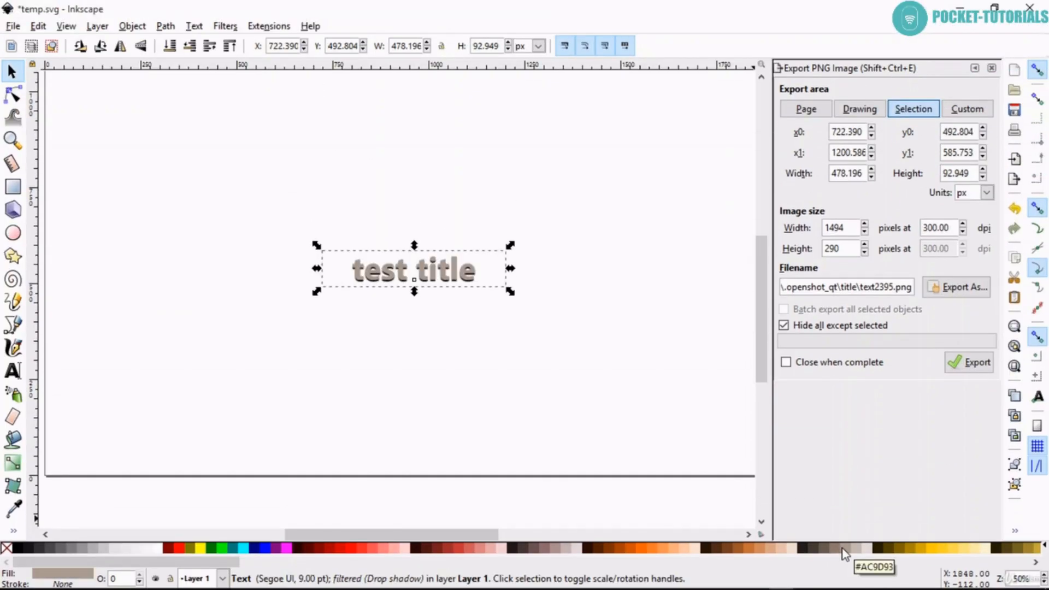
left_click(880, 550)
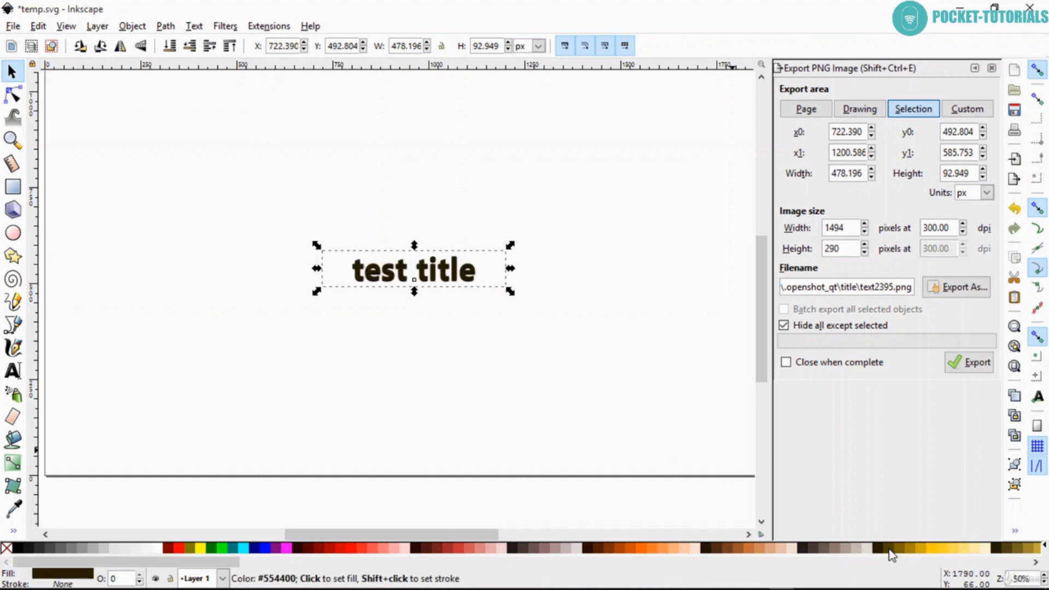
left_click(889, 550)
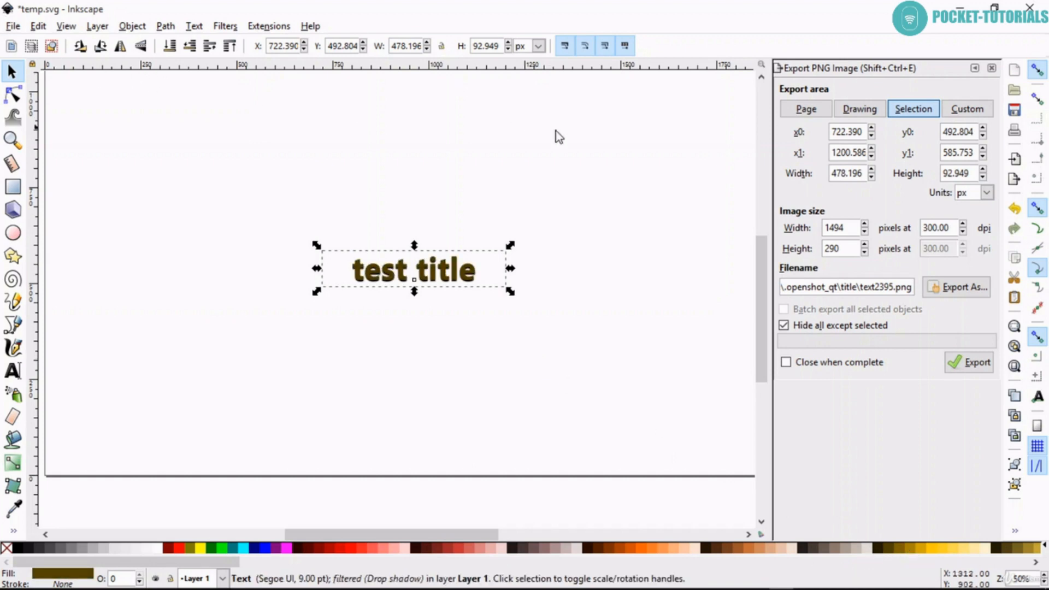
- Set the style of the whole "test title" text to Bold Italic
double_click(379, 271)
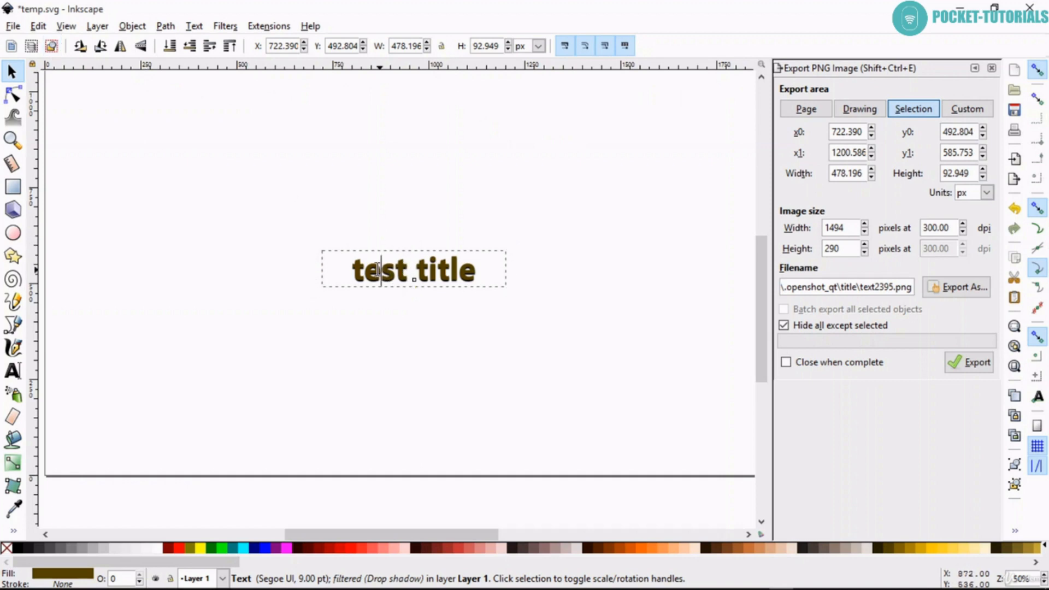
left_click_drag(352, 271, 496, 274)
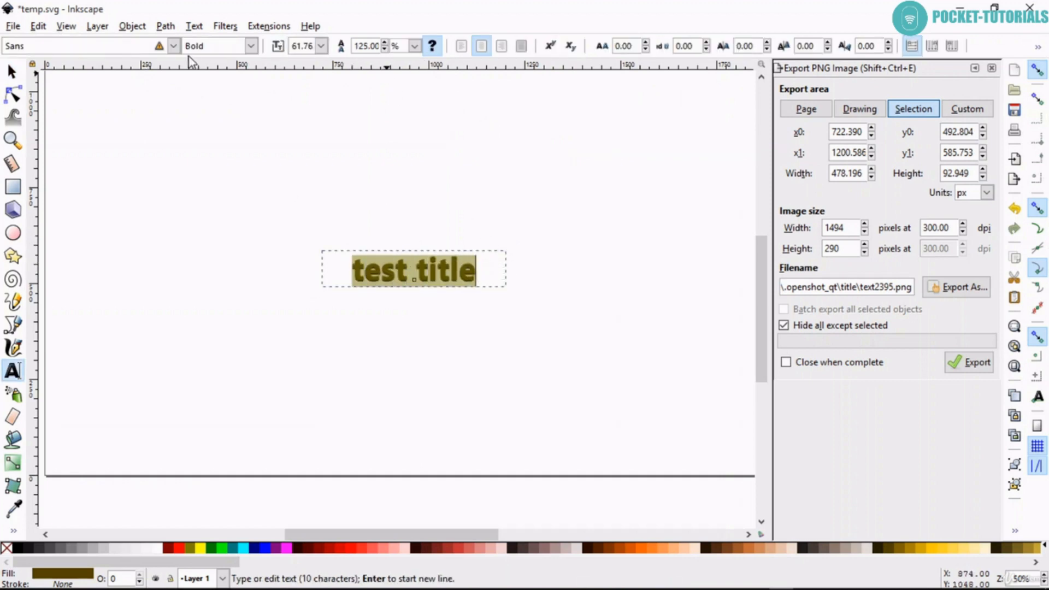
left_click(250, 46)
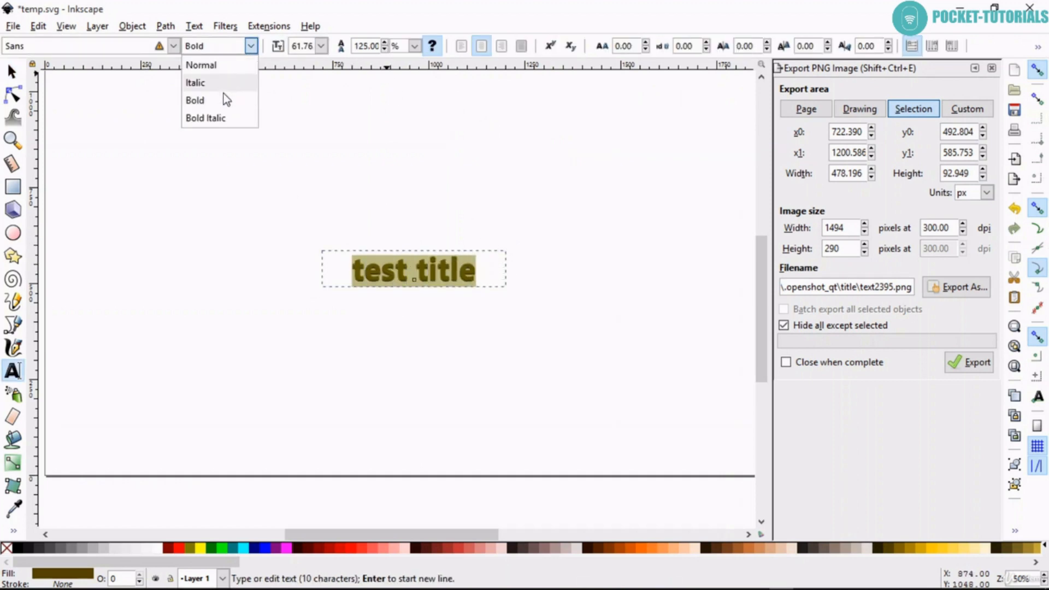
left_click(223, 118)
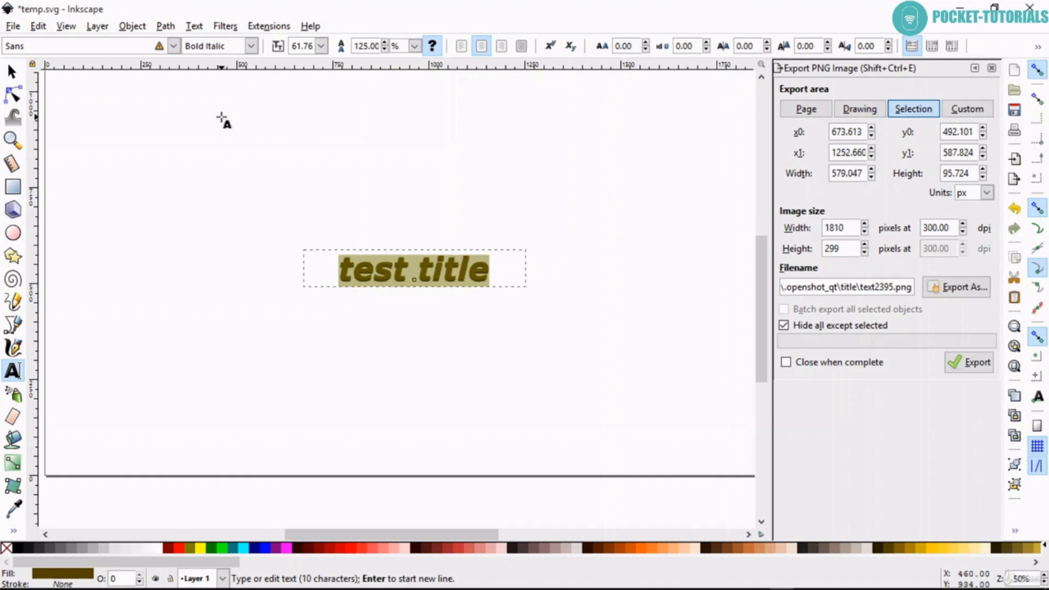
- Change the font family of the "test title" text to Scratched Letters
left_click(173, 46)
scroll(64, 310, "down", 3)
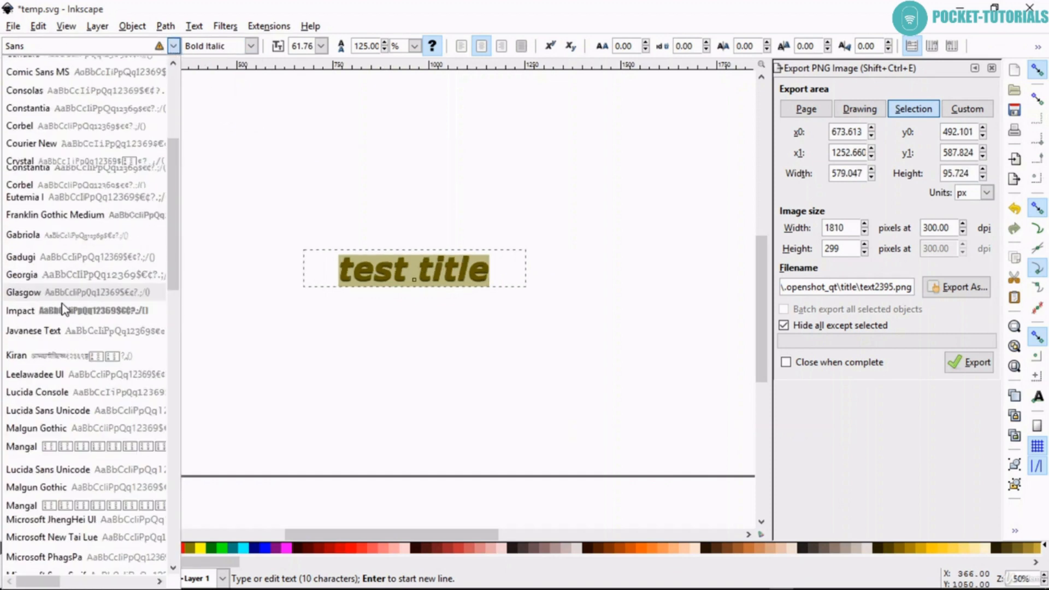
scroll(48, 372, "down", 3)
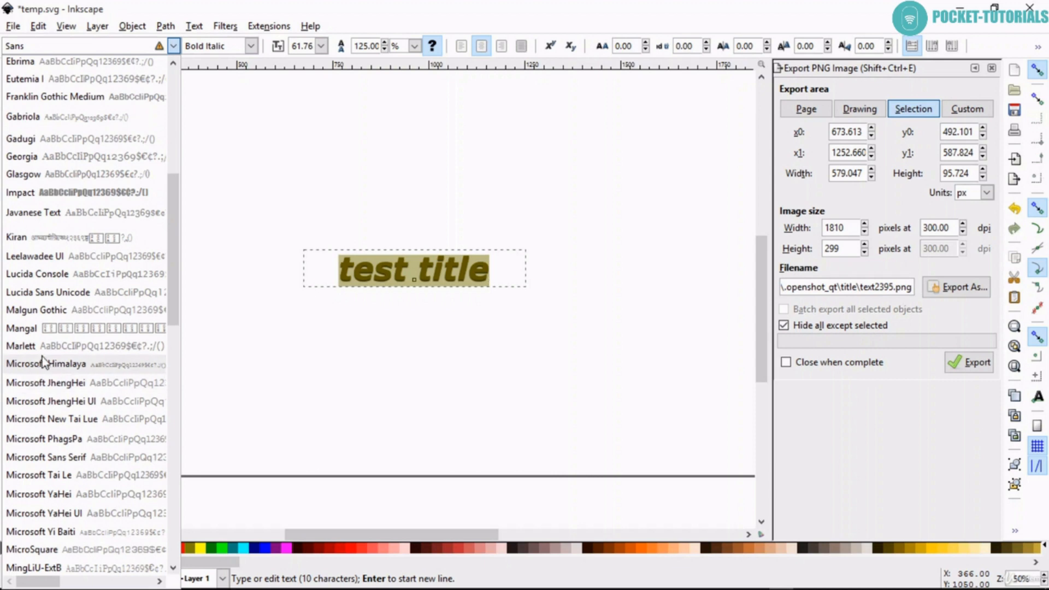
scroll(32, 342, "down", 3)
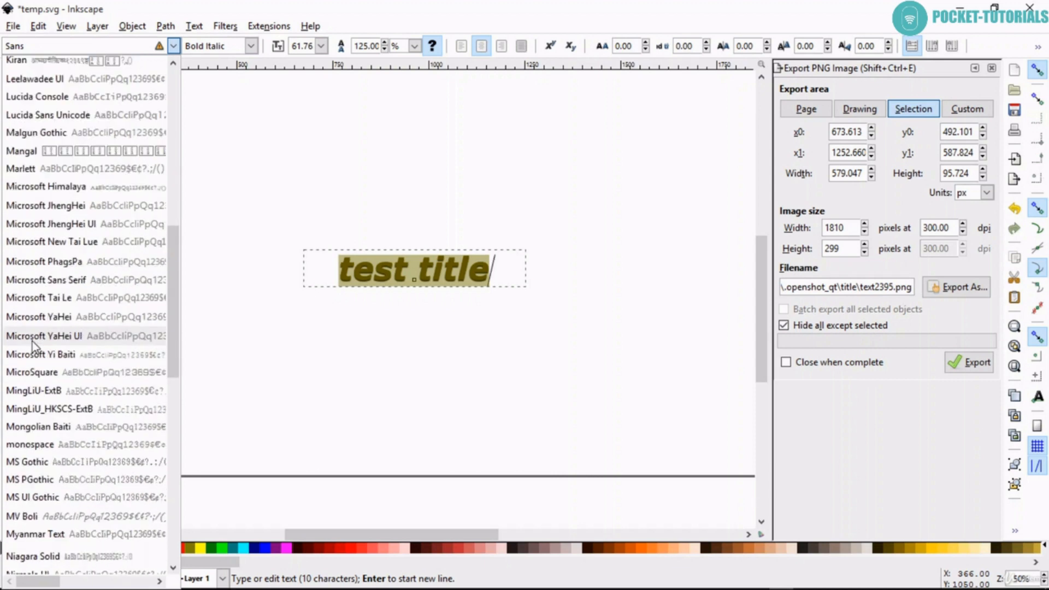
scroll(40, 382, "down", 5)
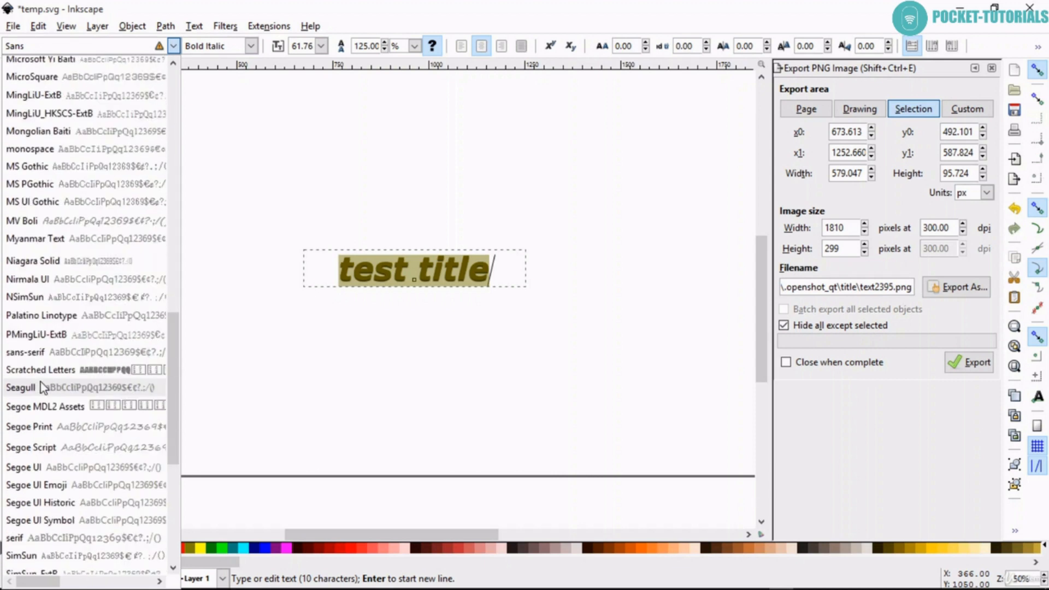
left_click(41, 369)
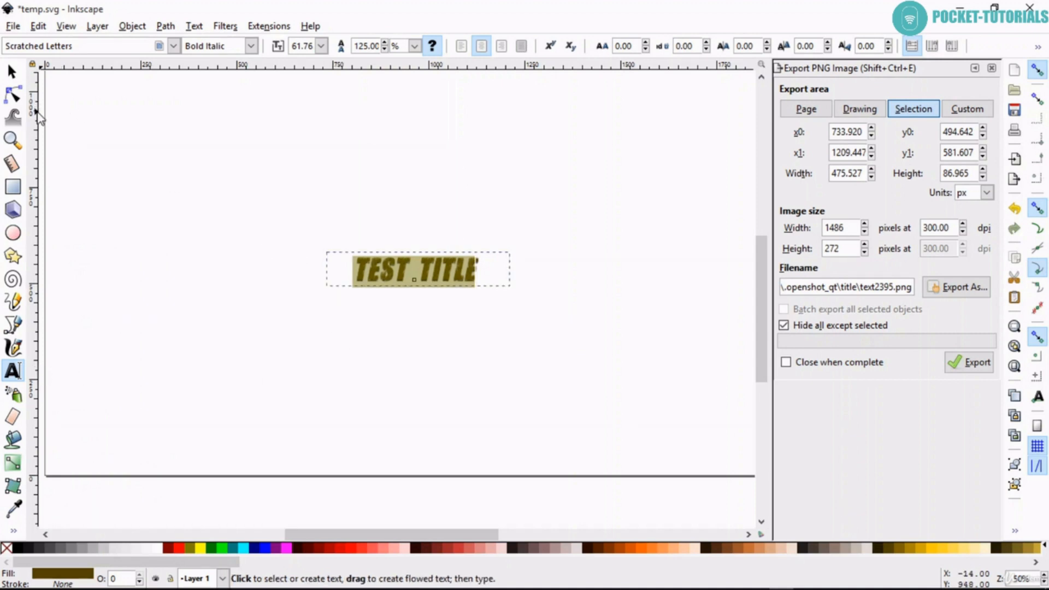
- Close Inkscape keeping the changes to the "test title" text, and save the title to the OpenShot project as TitleFileName-1
left_click(12, 71)
left_click(198, 223)
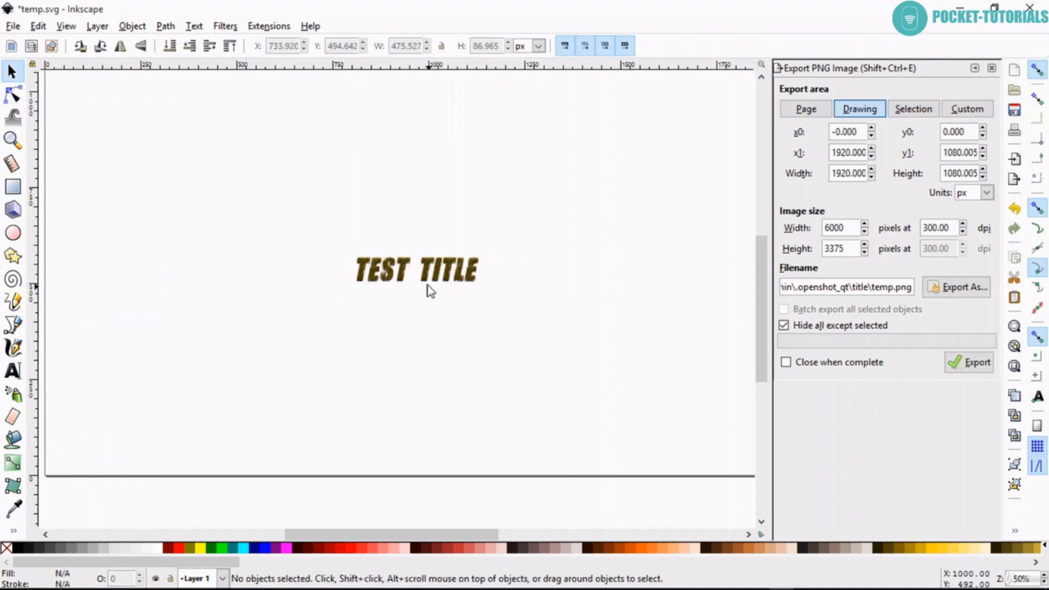
left_click(415, 286)
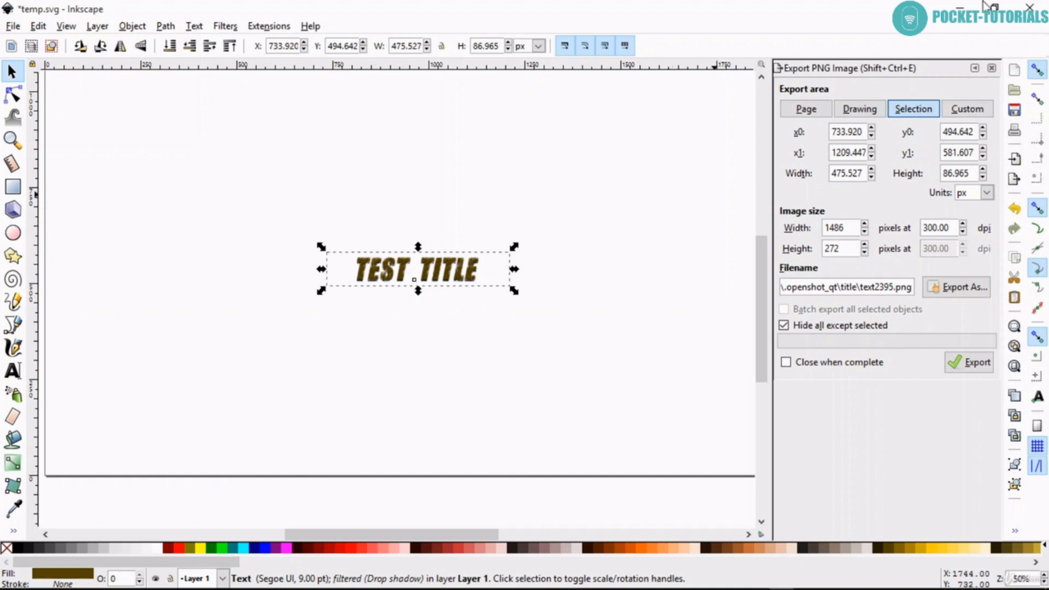
left_click(1029, 6)
left_click(610, 363)
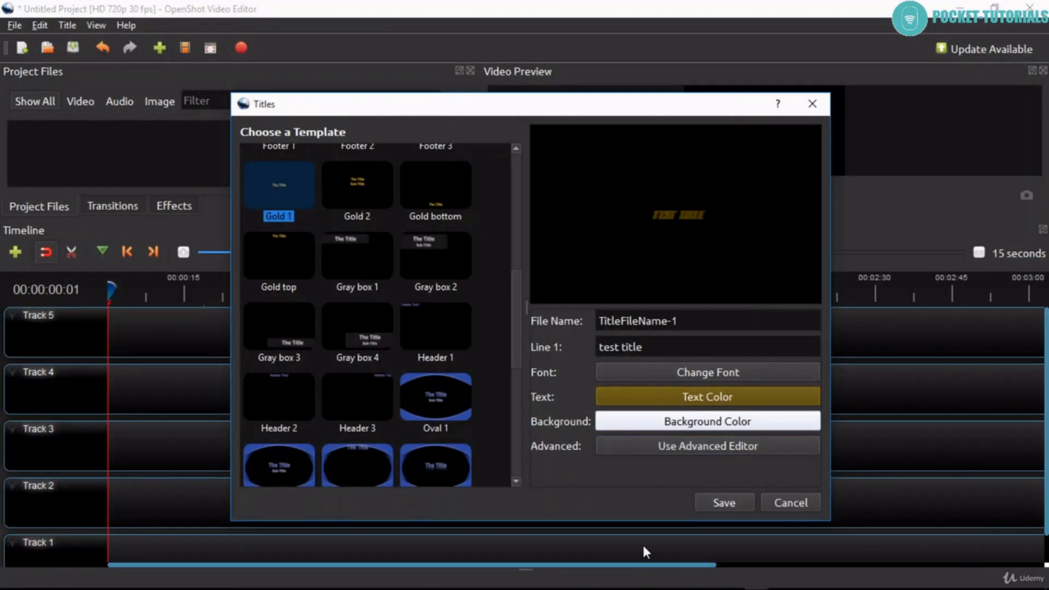
left_click(708, 506)
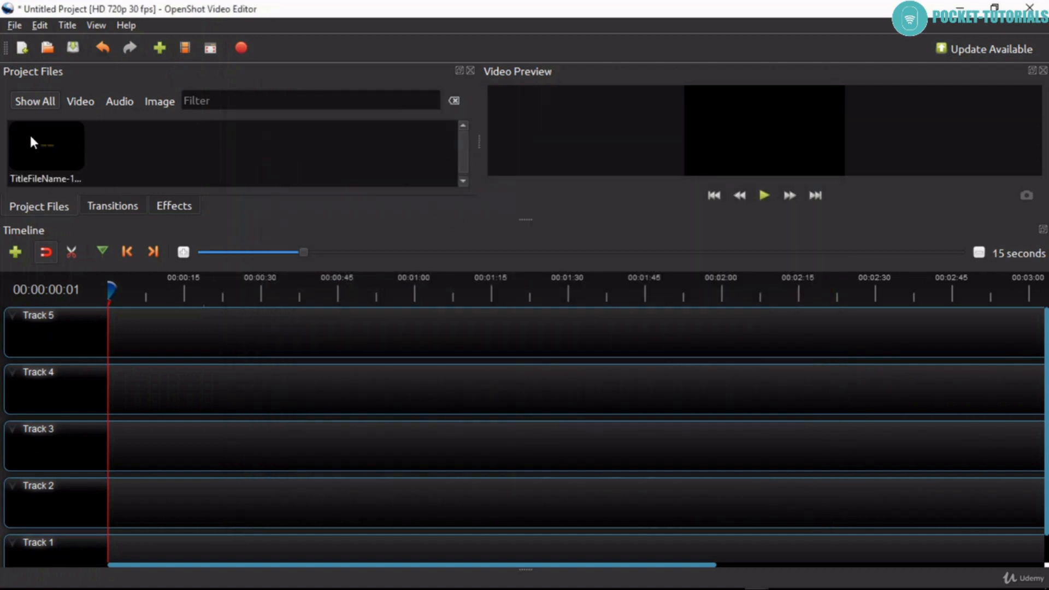
- Duplicate the TitleFileName-1 title as TitleFileName-2, set its Line 1 text to "title name as such" and save it
right_click(58, 151)
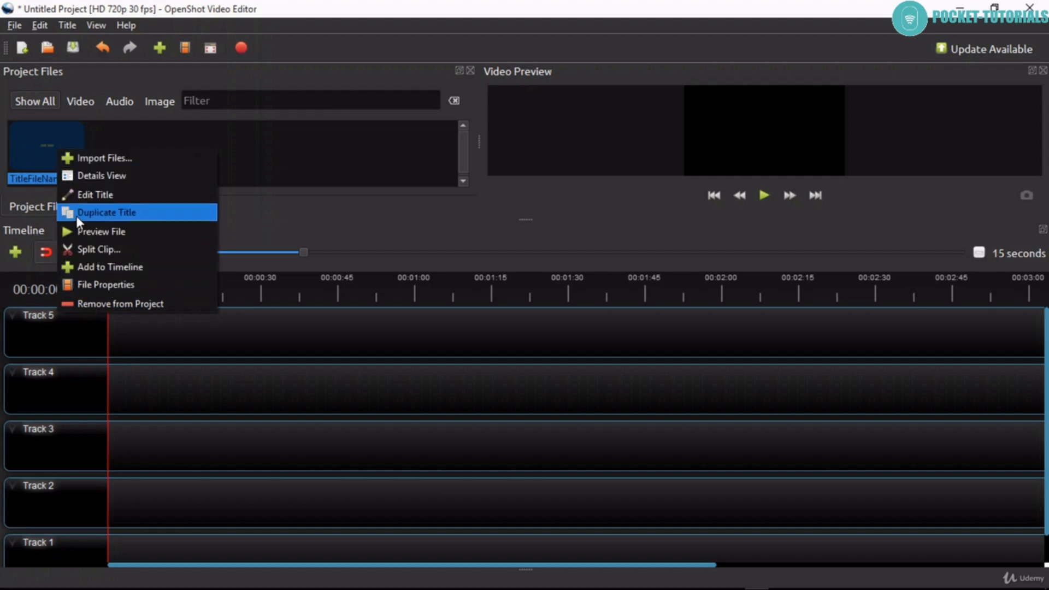
left_click(133, 212)
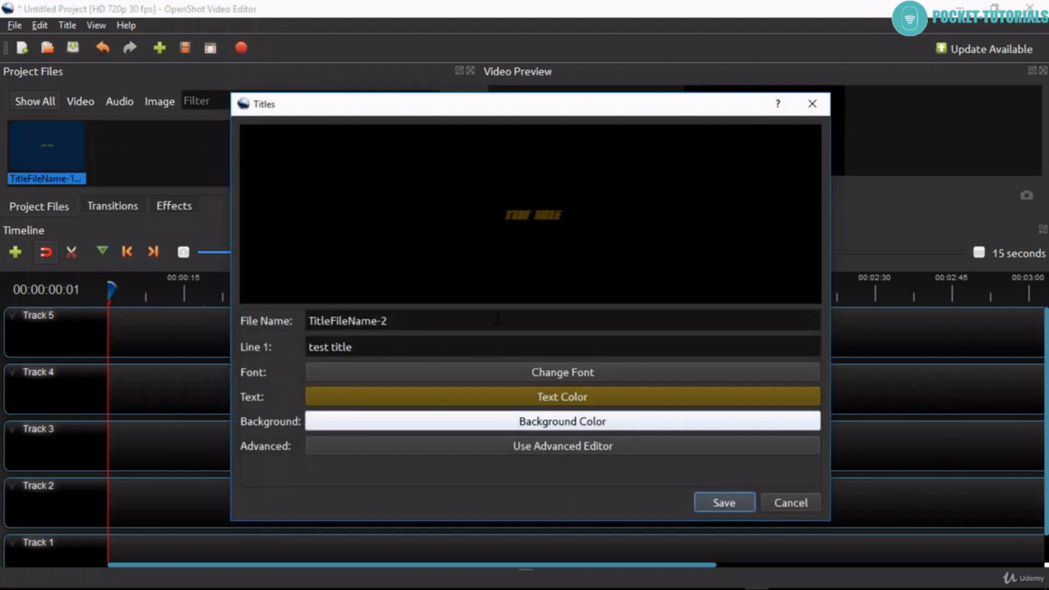
left_click_drag(371, 348, 269, 337)
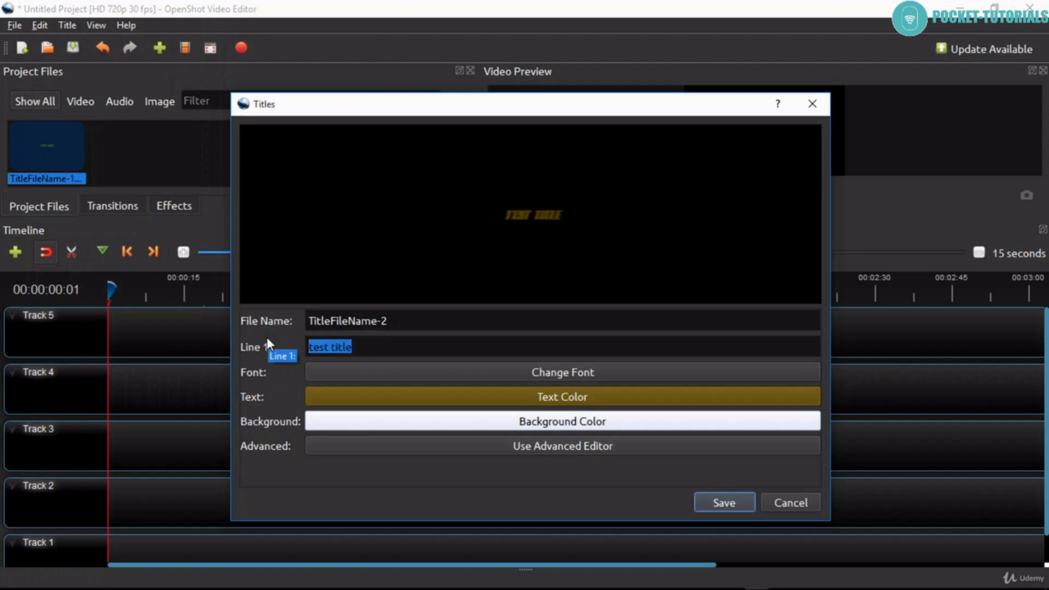
key("BackSpace")
type("itt")
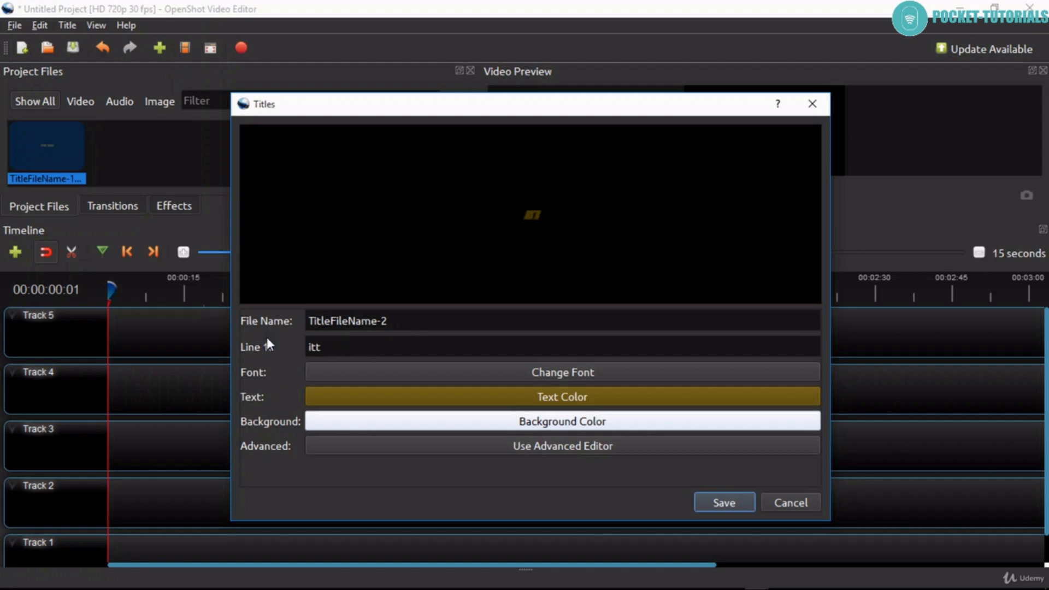
key("BackSpace")
key("BackSpace")
key("BackSpace")
type("title name a")
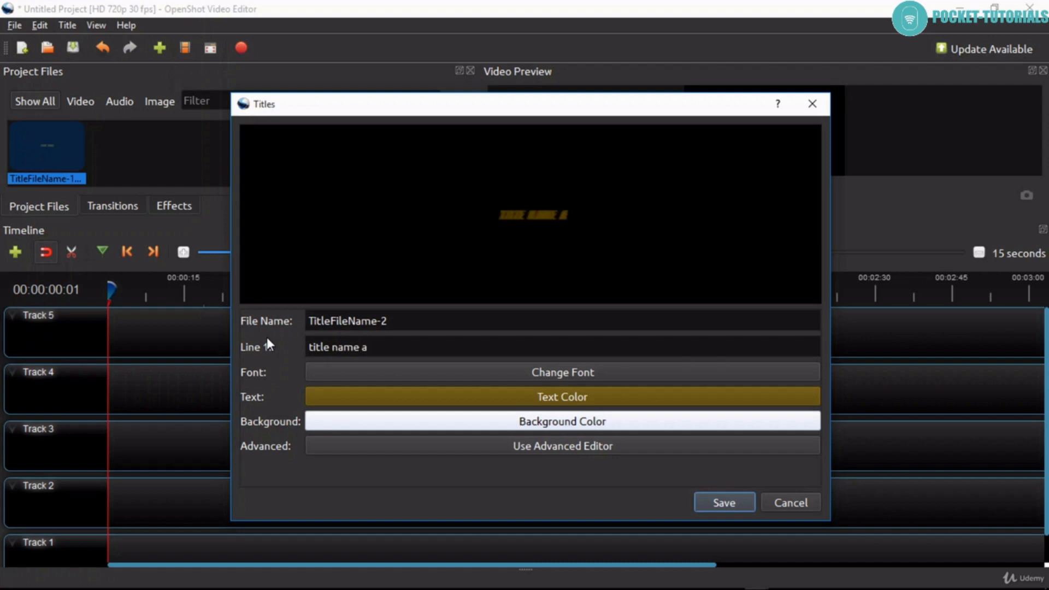
type("s a")
key("BackSpace")
key("BackSpace")
type("such")
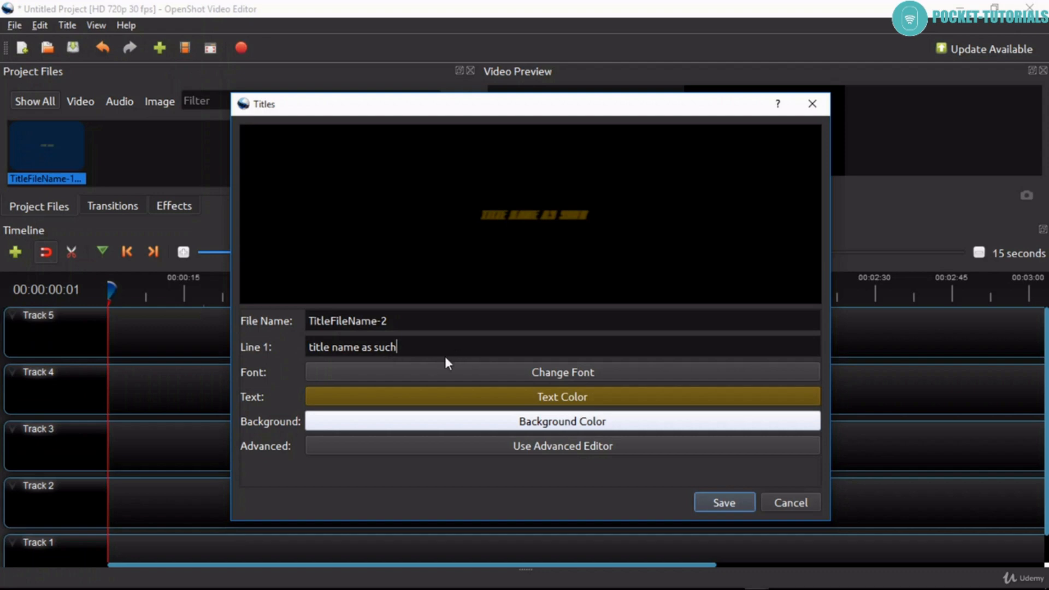
left_click(713, 503)
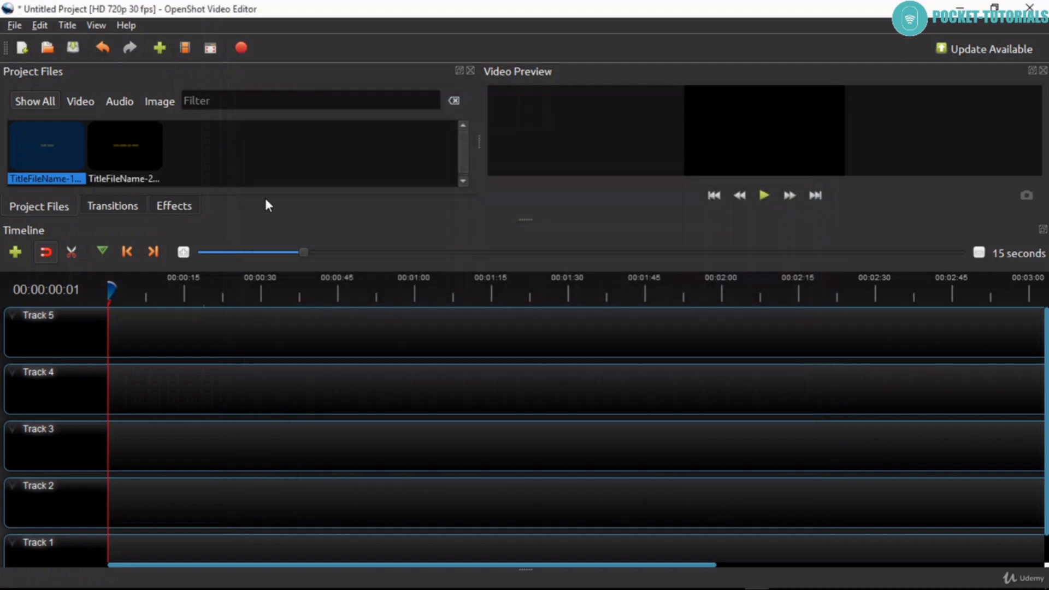
- Start a new title and preview the Film rating 2, Film rating 1, Cloud 2, Creative Commons and Oval 4 templates
left_click(66, 25)
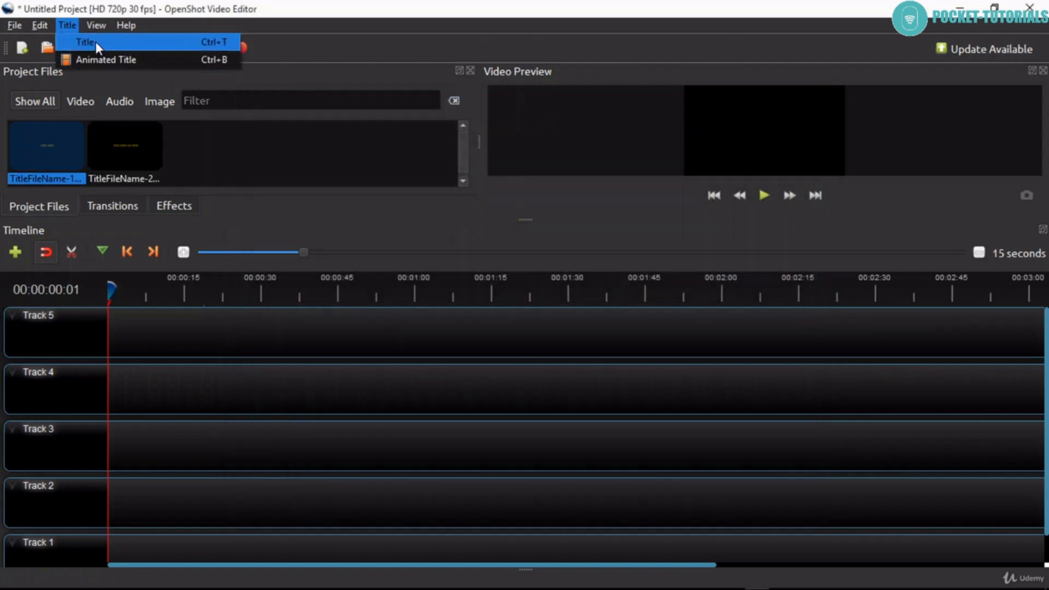
left_click(96, 41)
left_click(433, 394)
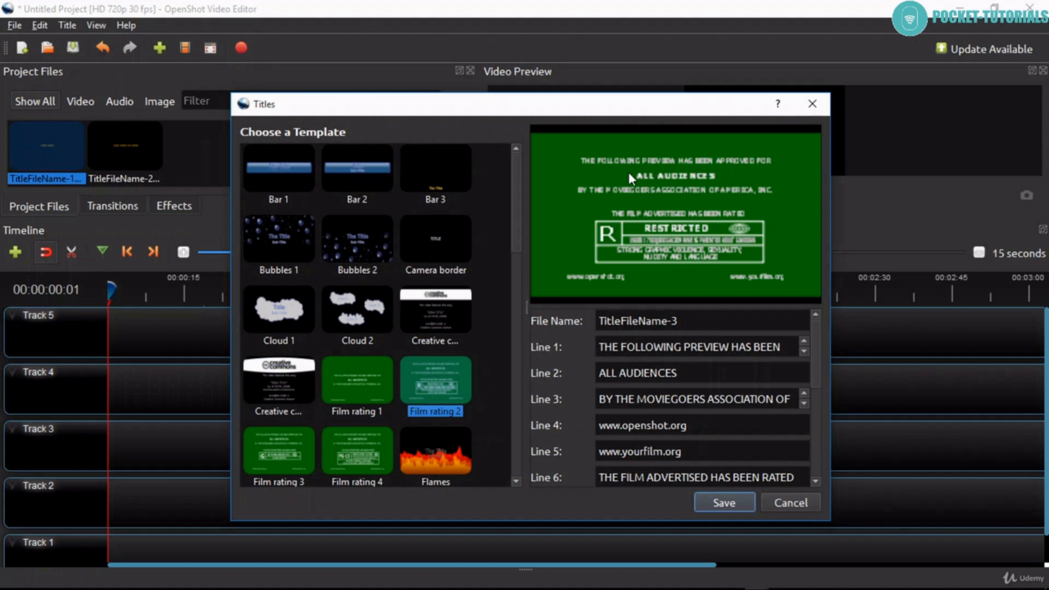
scroll(639, 414, "down", 6)
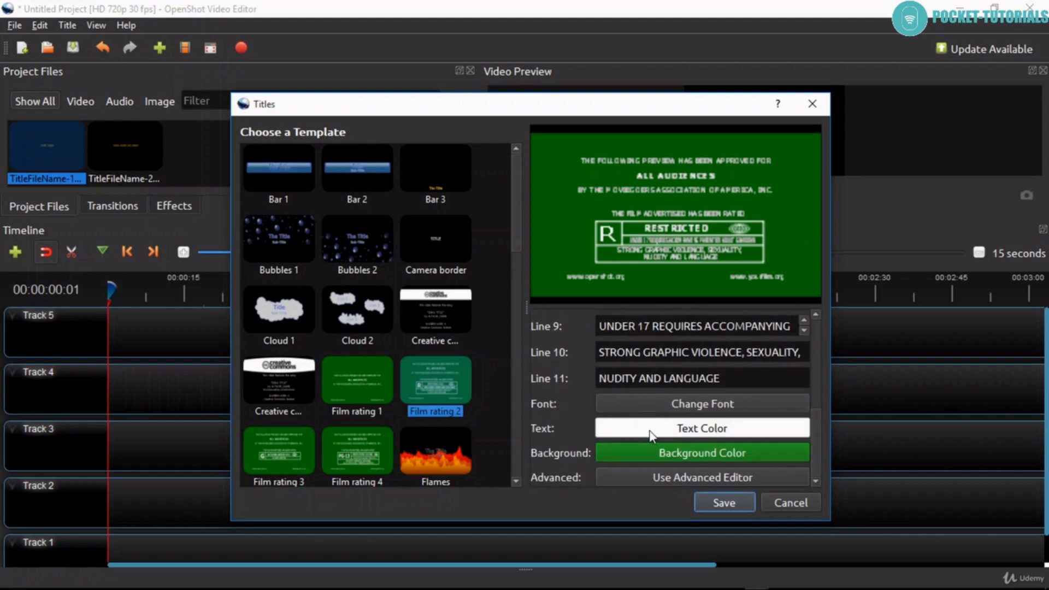
scroll(647, 434, "up", 6)
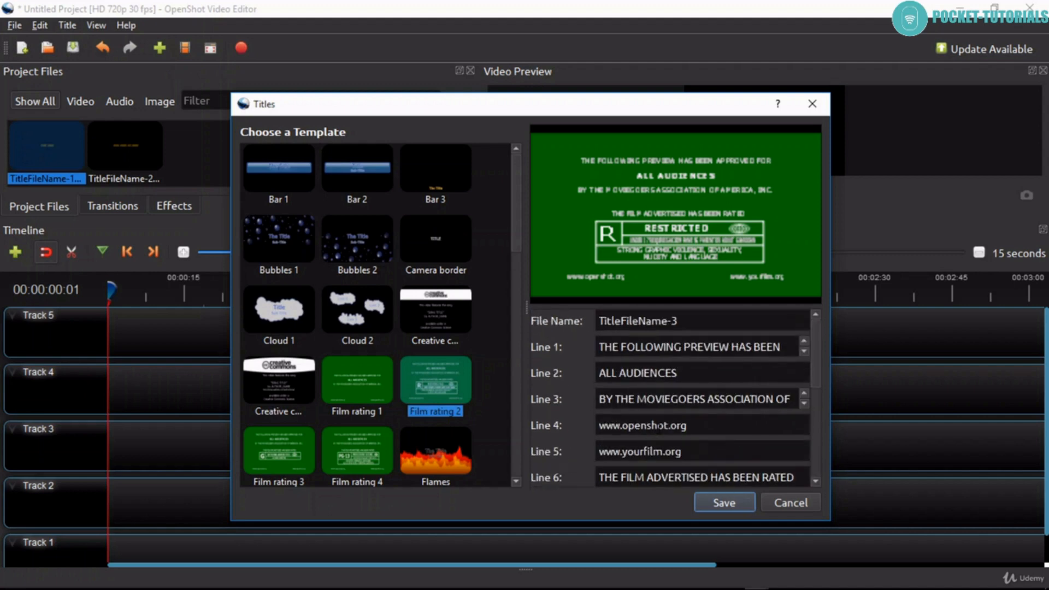
left_click(362, 395)
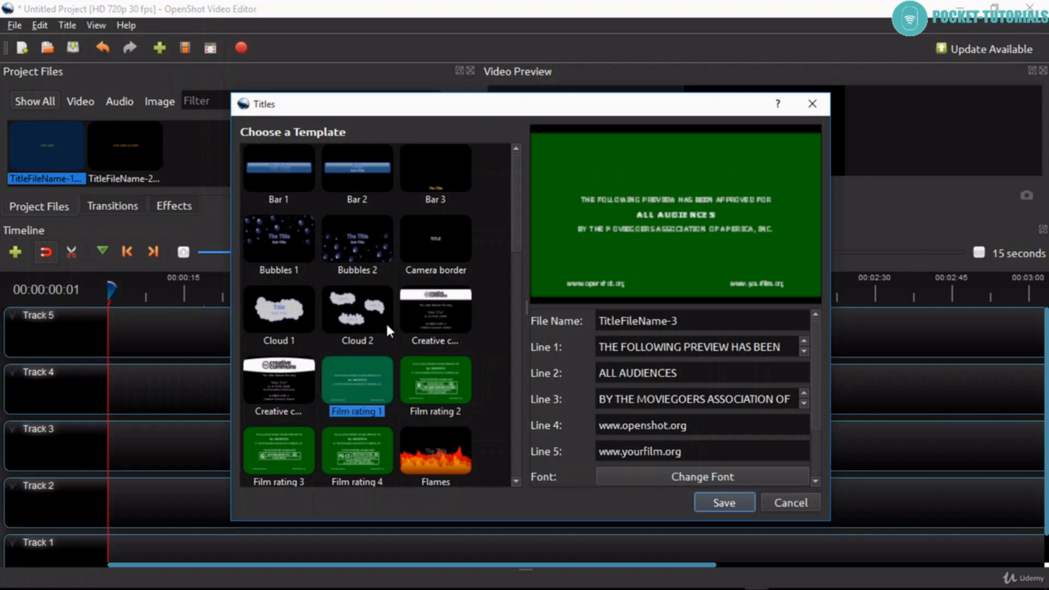
left_click(369, 317)
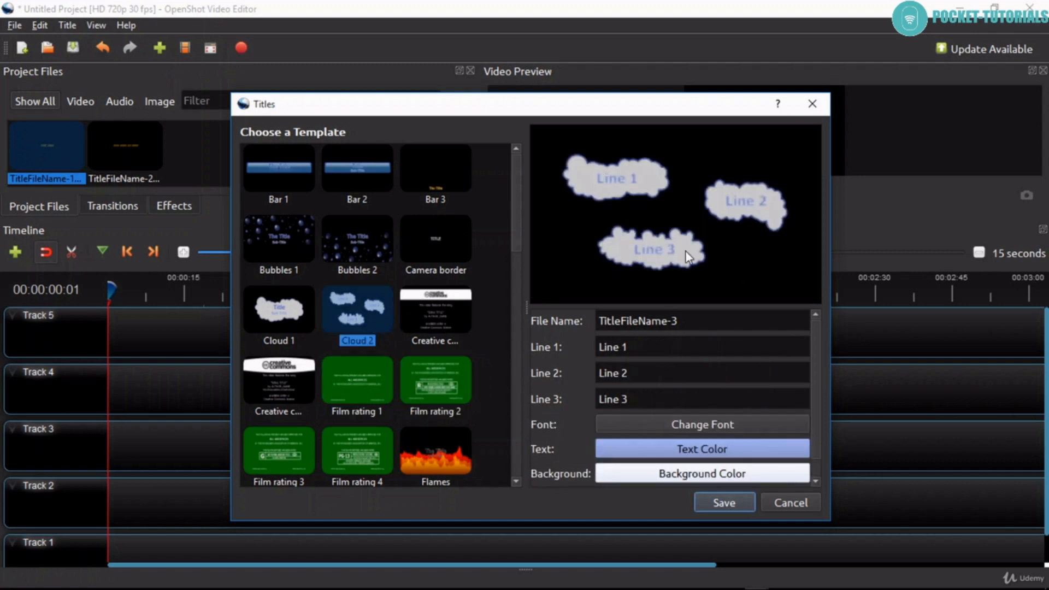
left_click(448, 310)
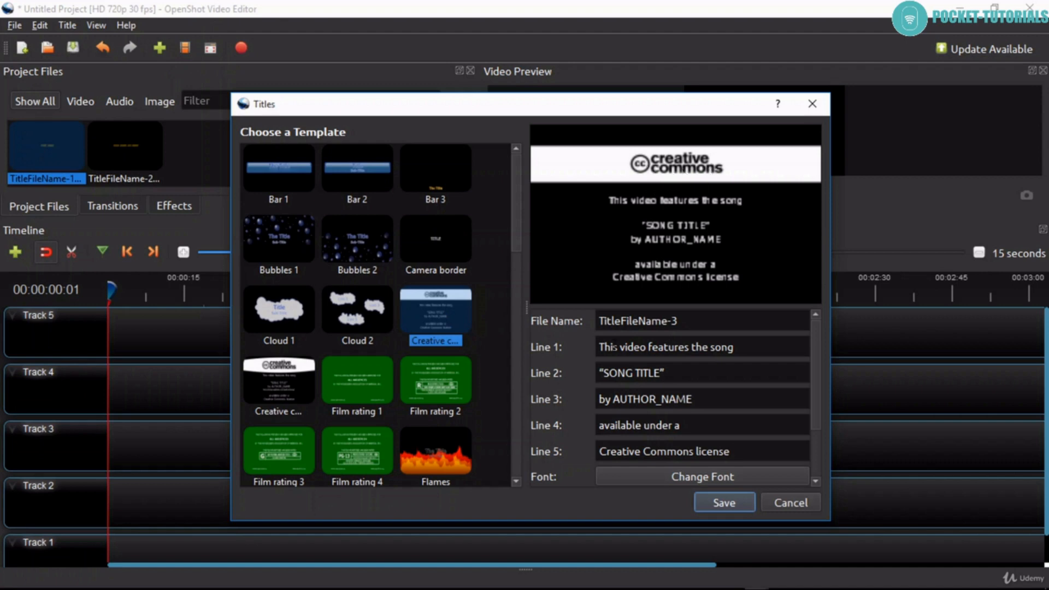
scroll(657, 418, "down", 2)
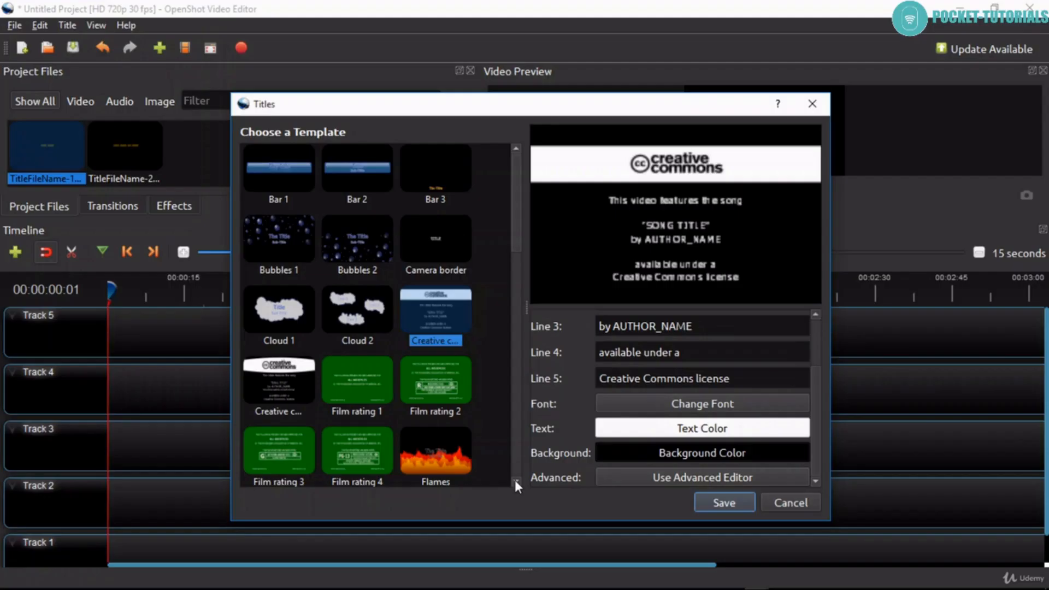
scroll(516, 481, "down", 2)
scroll(515, 480, "down", 6)
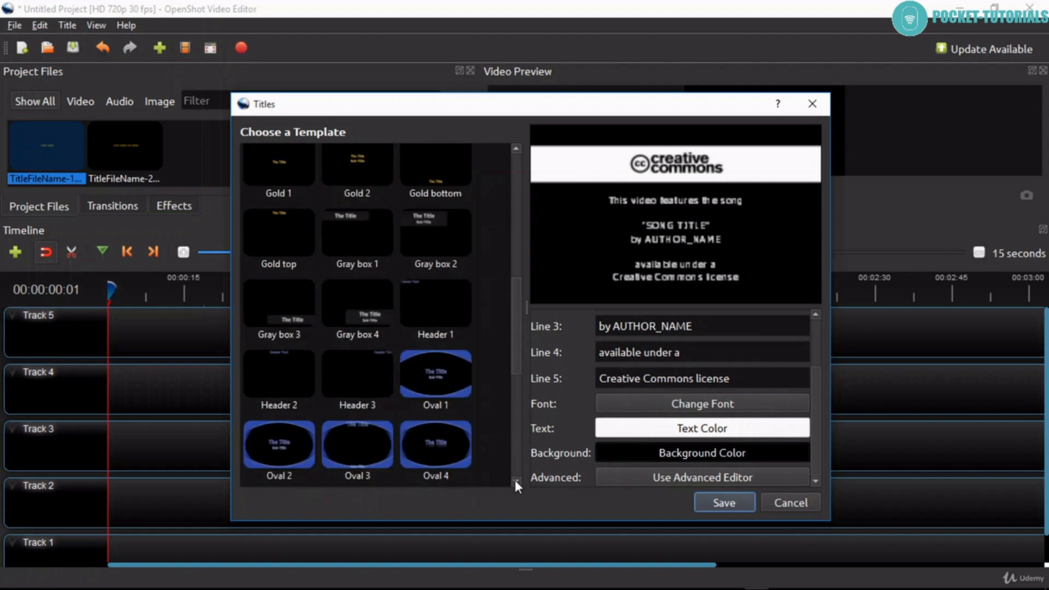
left_click(424, 401)
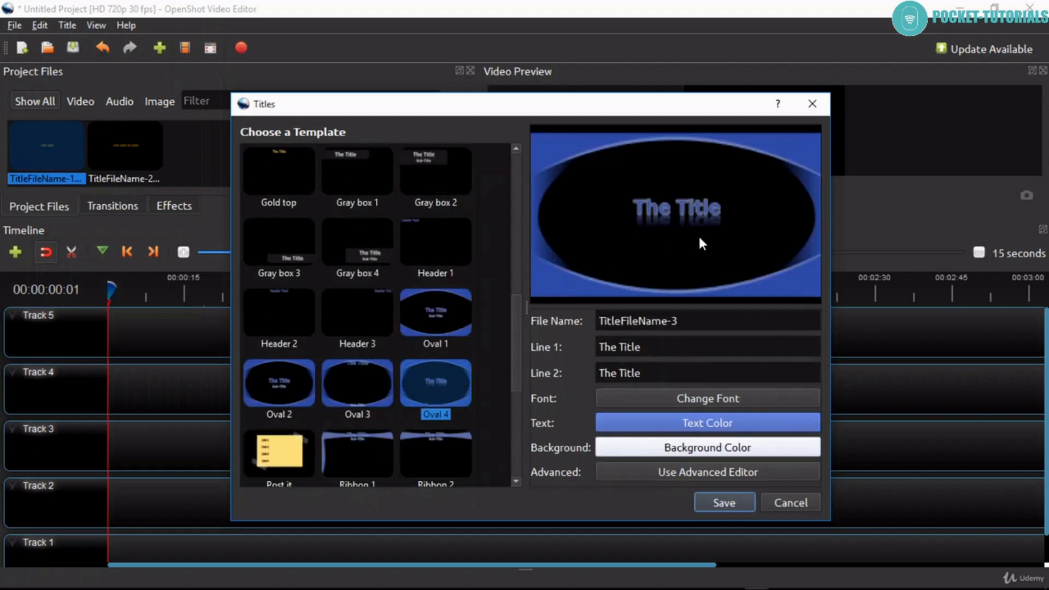
- Choose the Standard 4 template for the new title and set its file name to 5
scroll(516, 480, "down", 5)
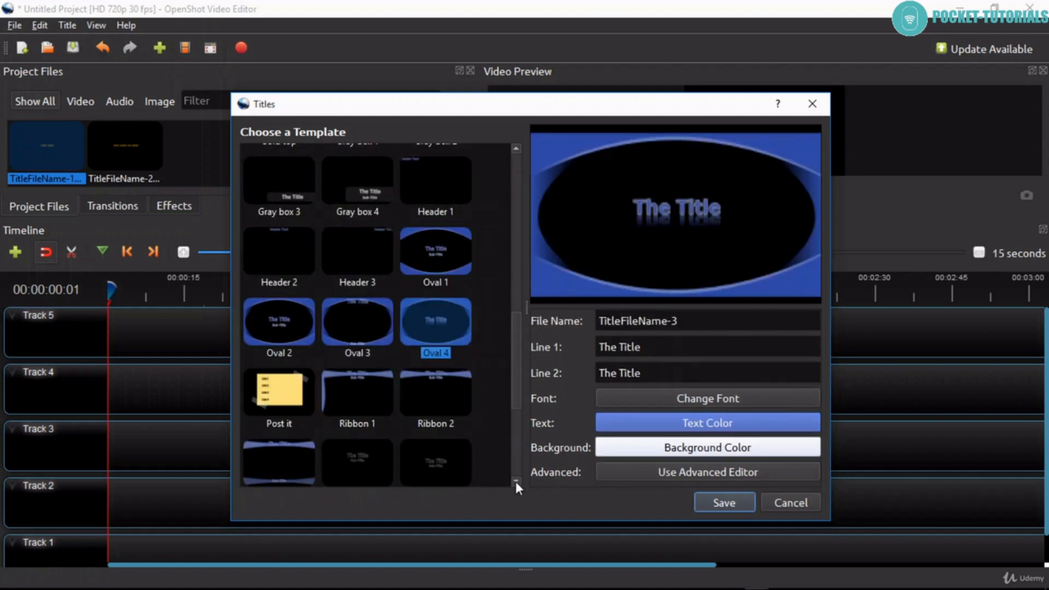
left_click(444, 381)
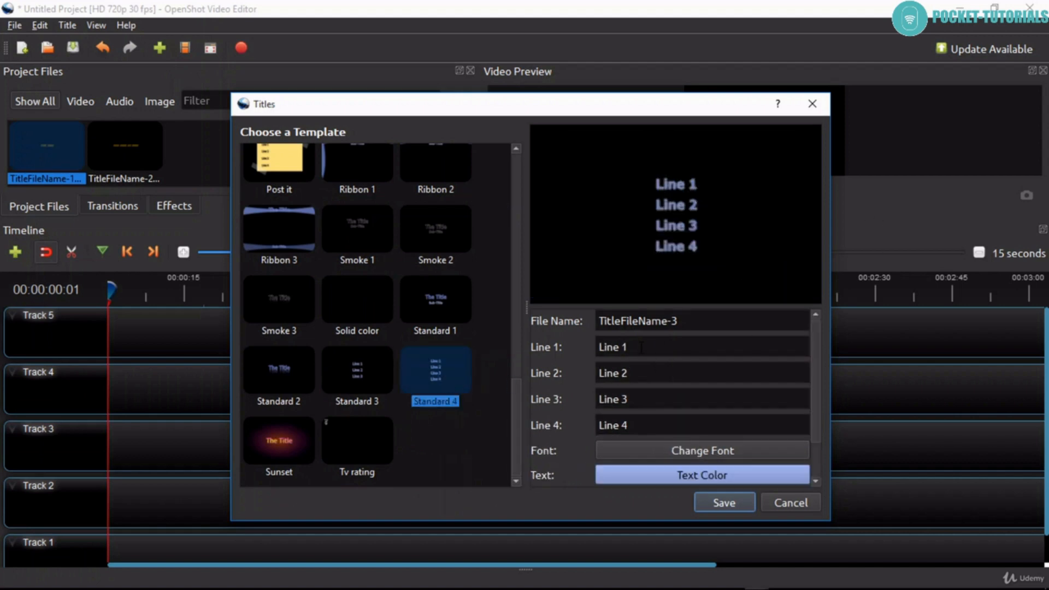
left_click_drag(690, 324, 574, 325)
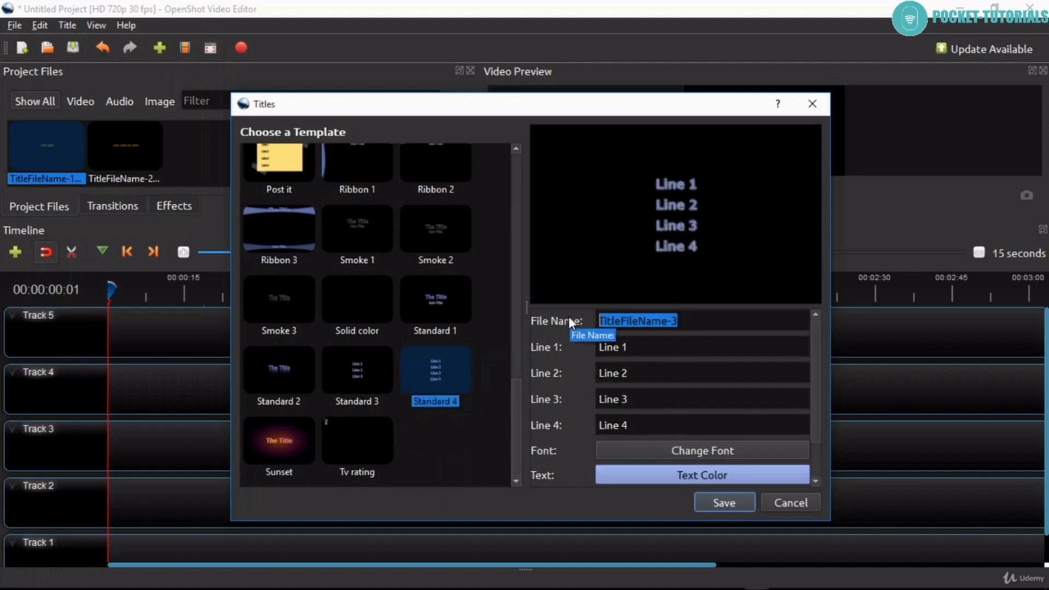
type("5")
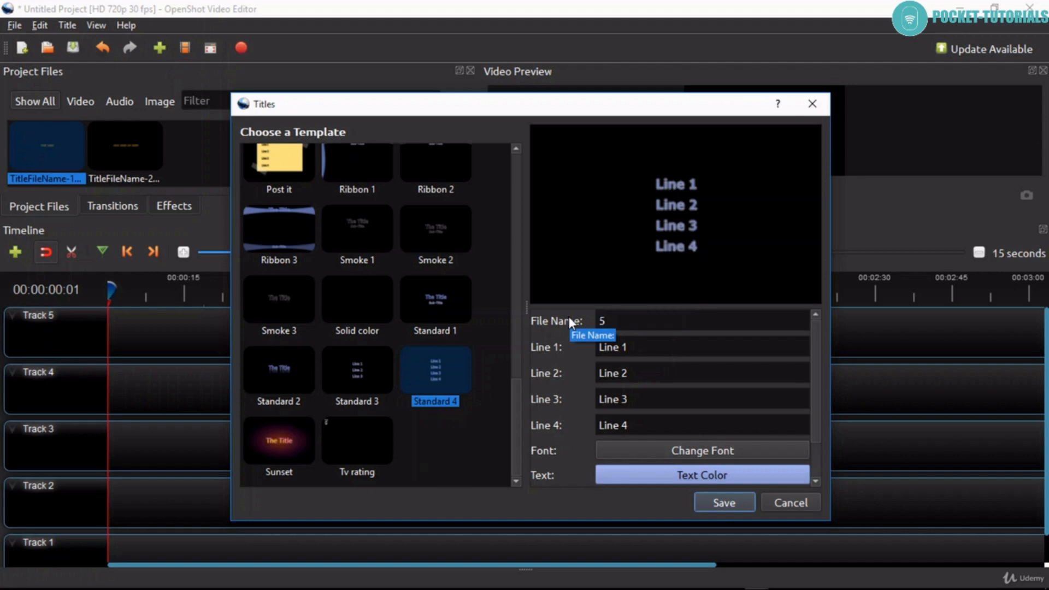
- Set Line 1 of the title to "addition" and Line 2 to "subtraction"
left_click_drag(643, 346, 560, 347)
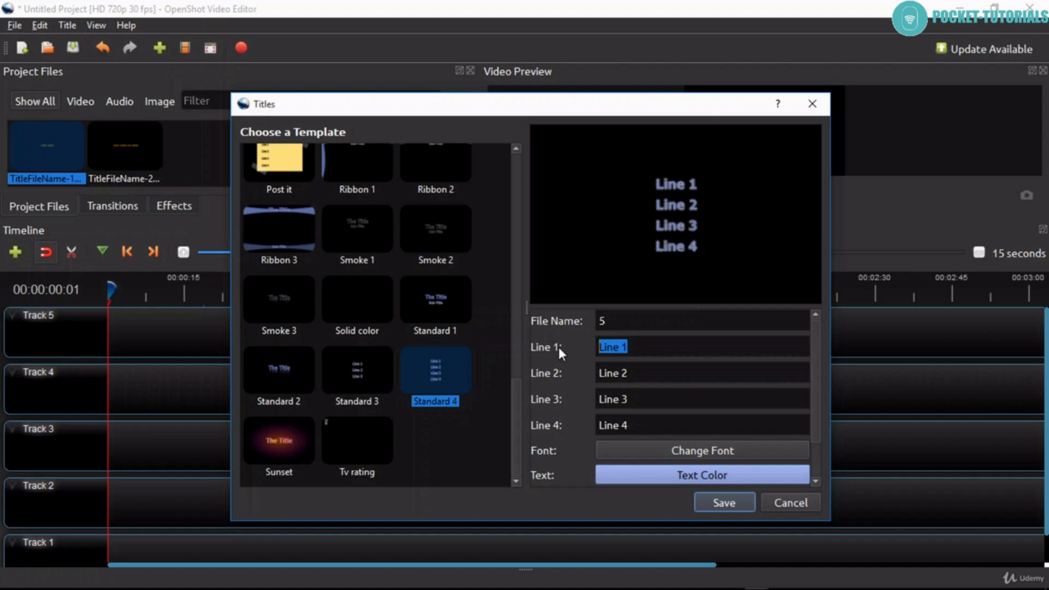
type("add")
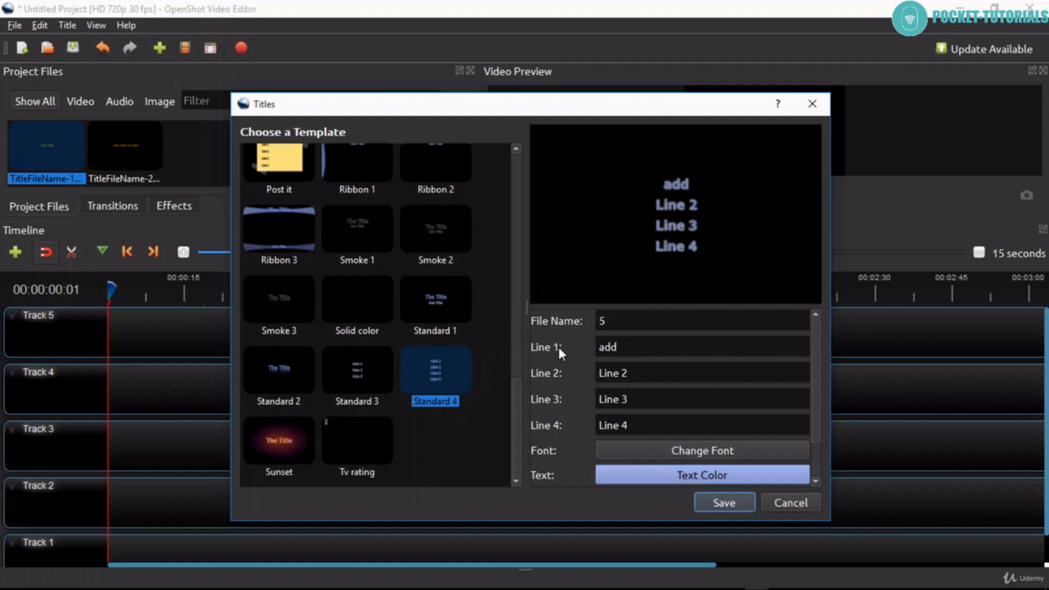
type("ition")
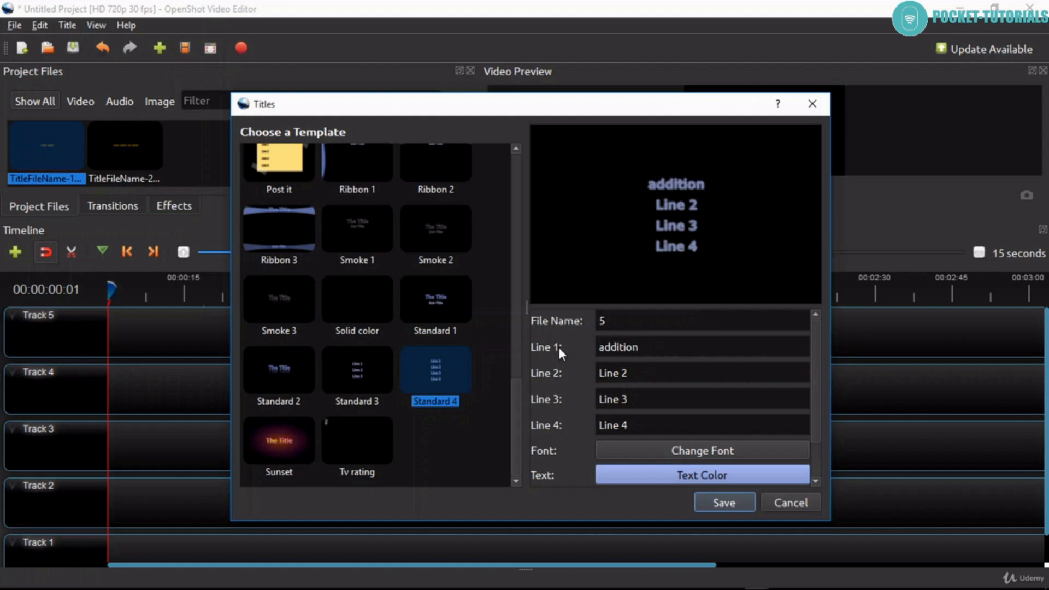
left_click_drag(653, 371, 530, 371)
type("subtract")
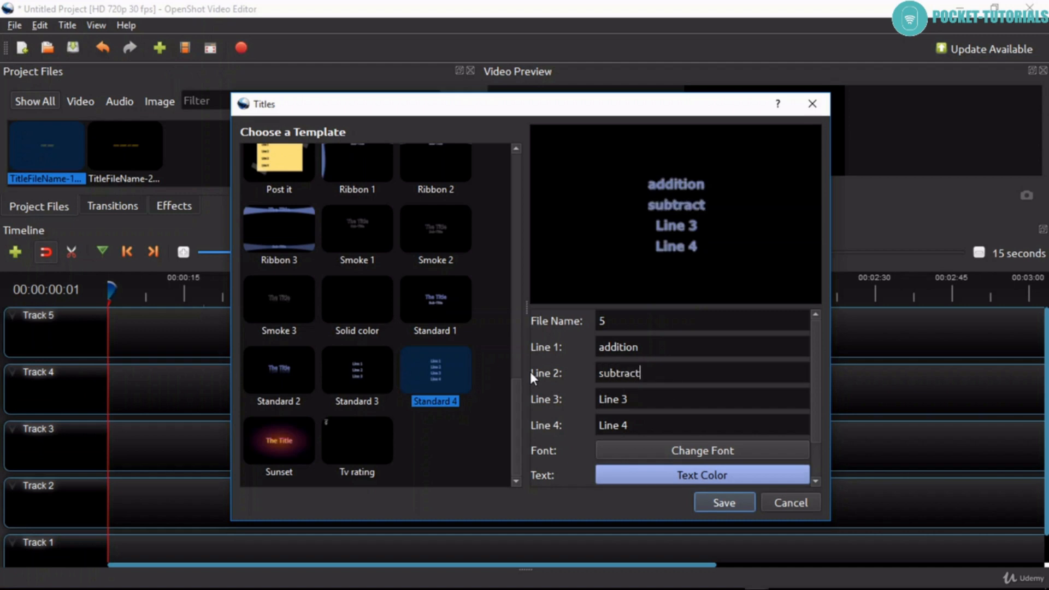
type("ion")
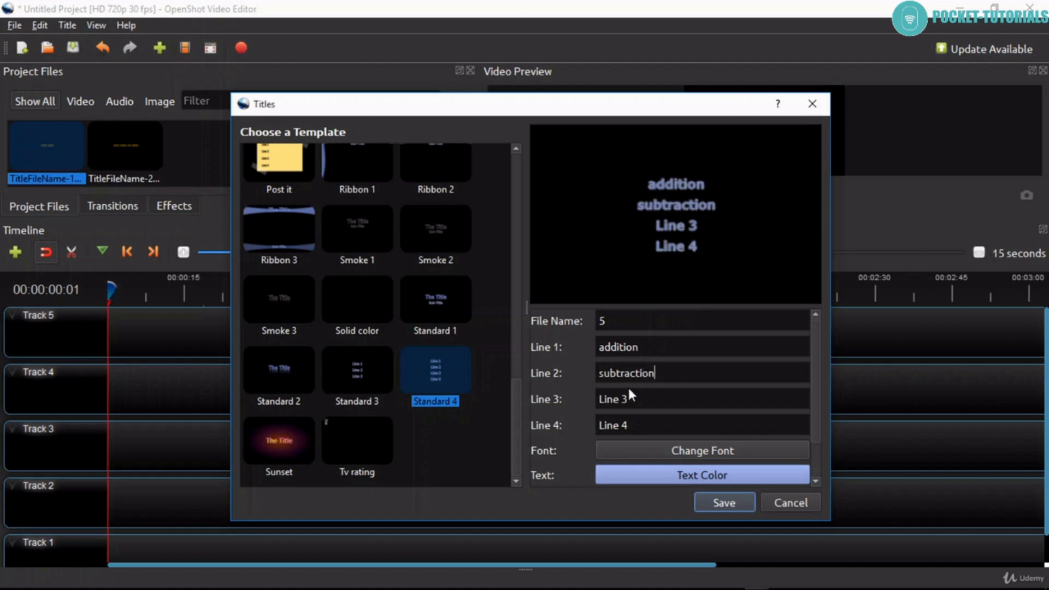
- Set Line 3 of the title to "multiplication" and Line 4 to "division"
left_click_drag(643, 395, 554, 396)
type("multip")
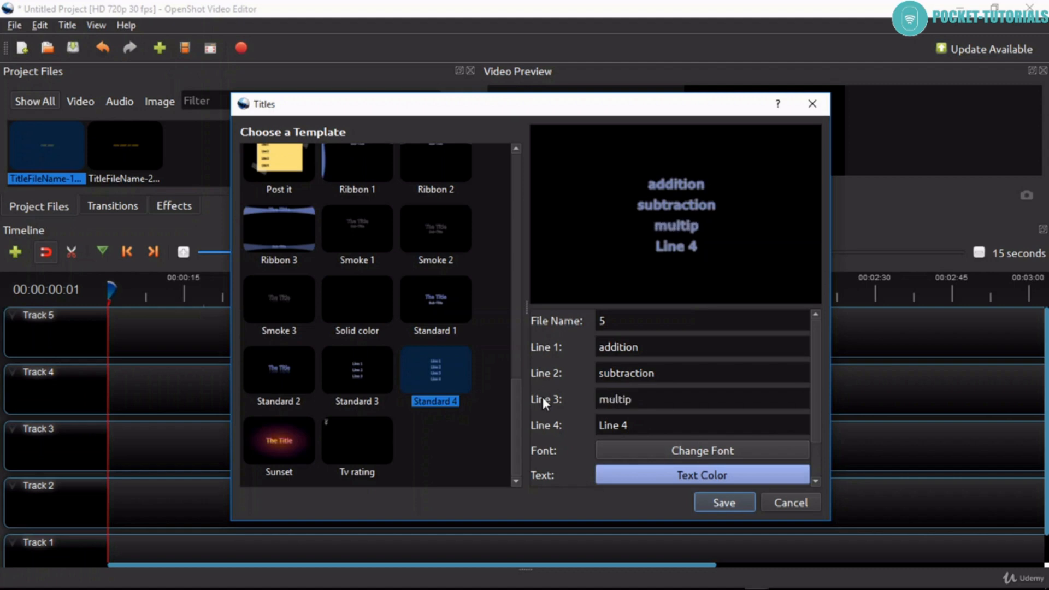
type("lication")
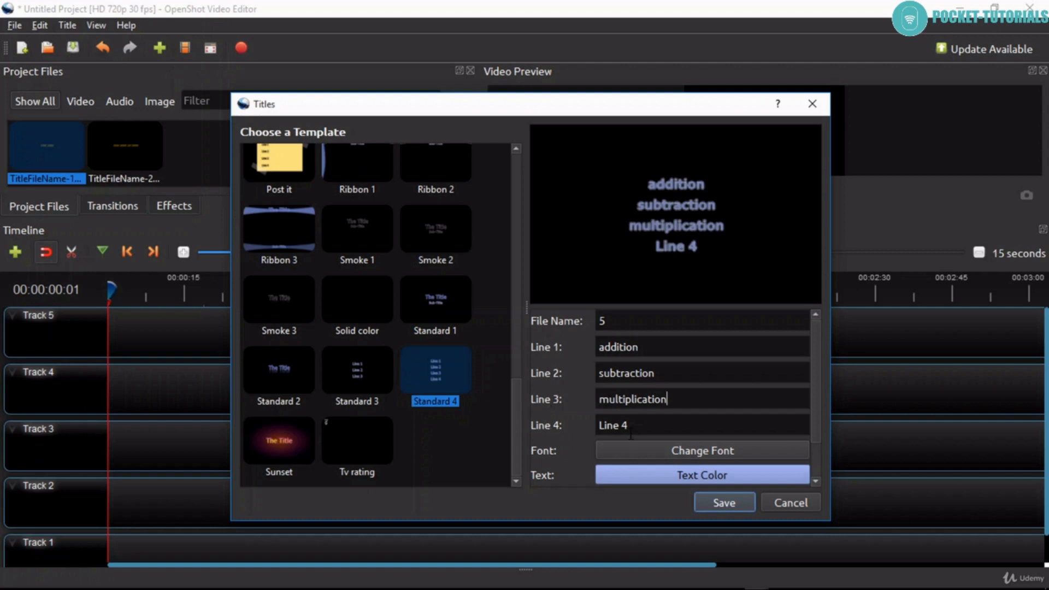
left_click_drag(631, 432, 595, 425)
type("divi")
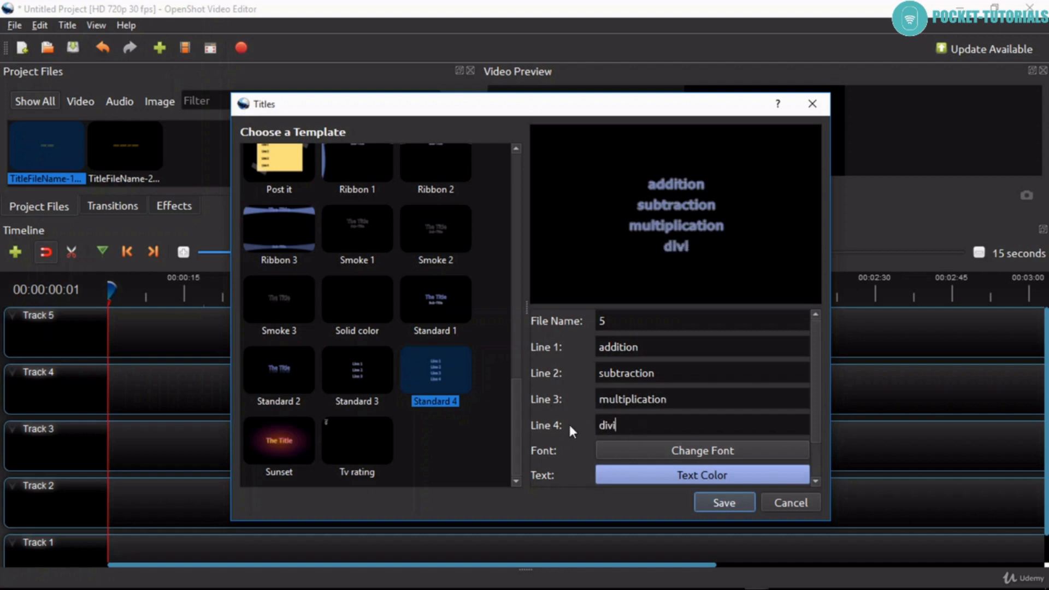
key("BackSpace")
type("ision")
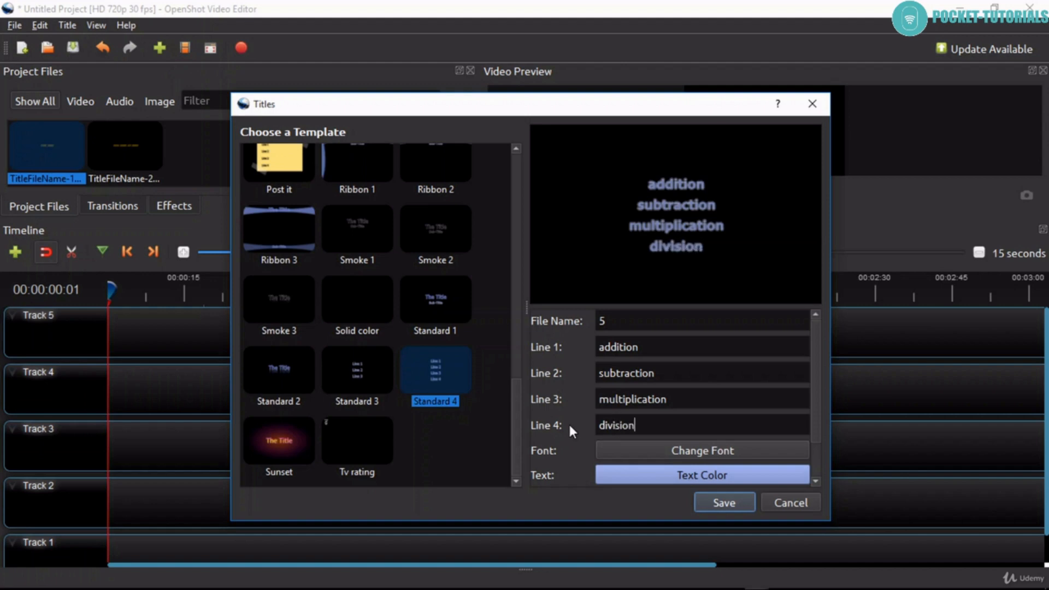
- Save the new title and place 5.svg, TitleFileName-2 and TitleFileName-1 end to end from the start of Track 5
left_click(713, 506)
left_click_drag(204, 153, 126, 325)
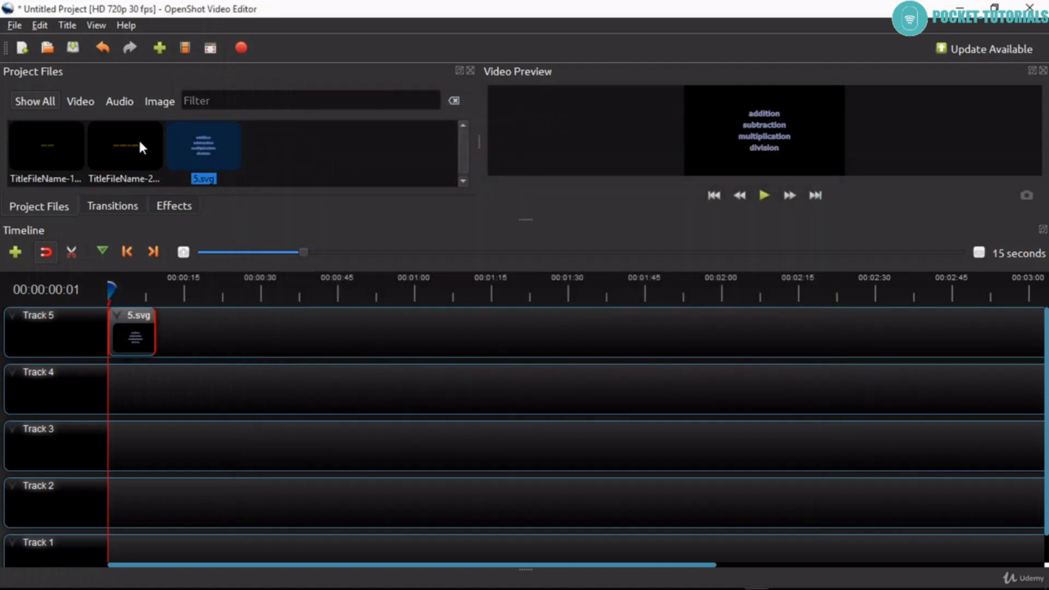
left_click_drag(141, 148, 181, 331)
left_click(55, 158)
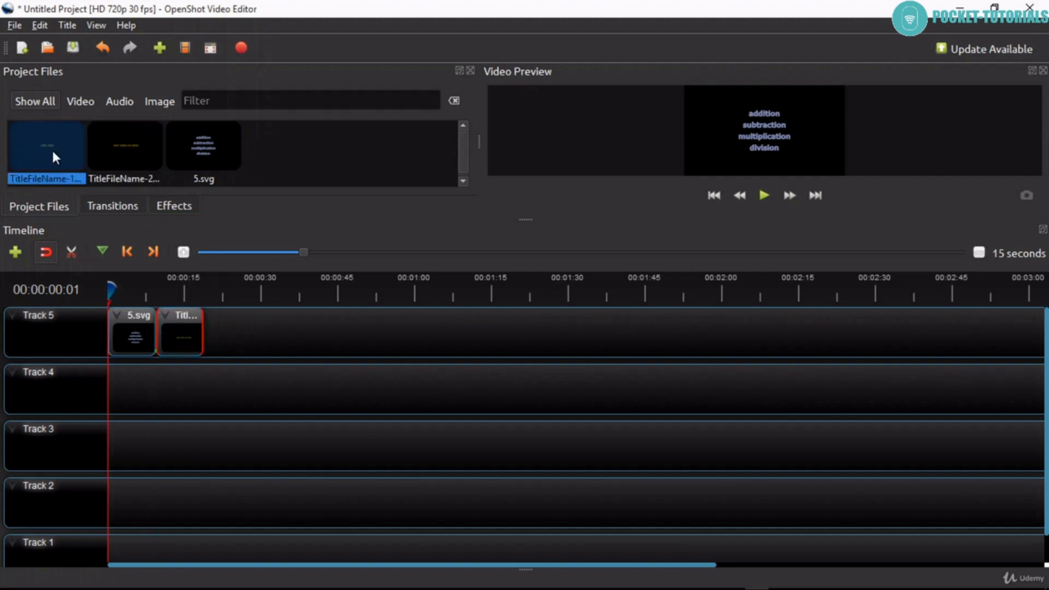
left_click_drag(54, 158, 241, 342)
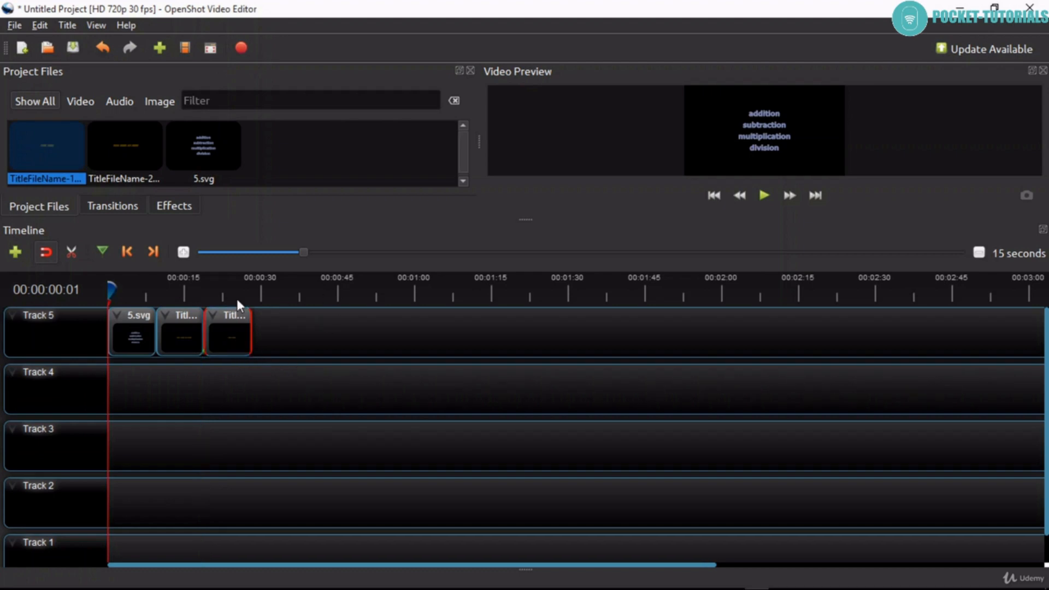
- Play the start of the title sequence, pause it, and enlarge the video preview area by shrinking the timeline
key("space")
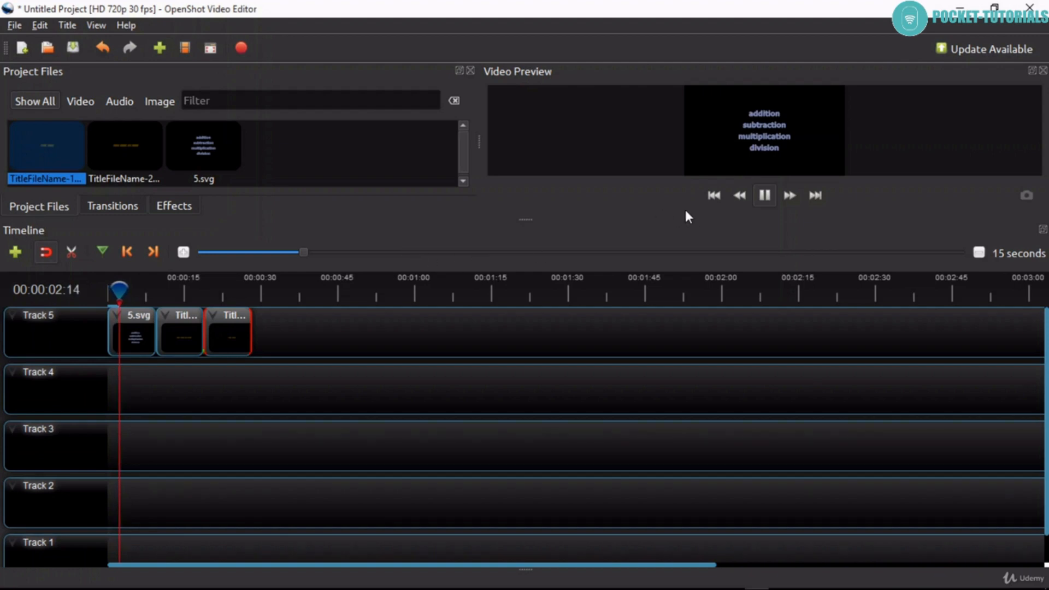
left_click(765, 195)
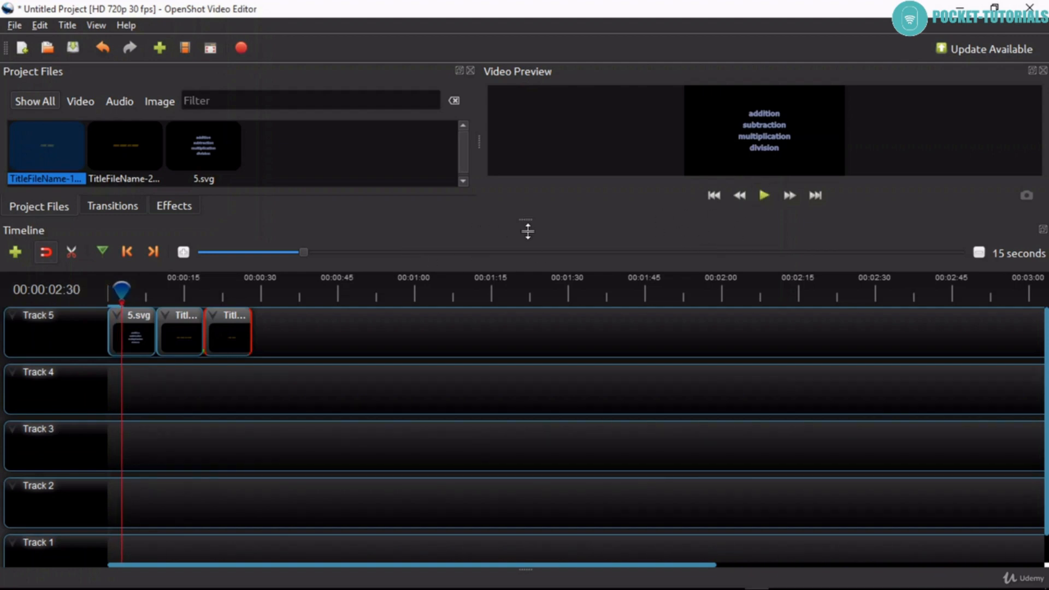
left_click_drag(527, 221, 527, 555)
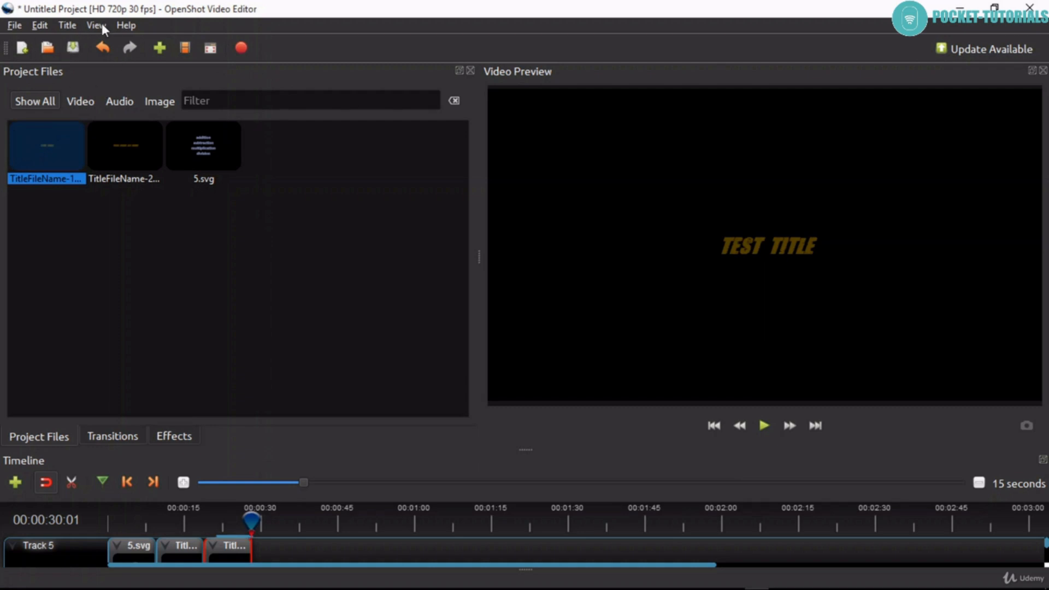
- Open the general preferences and browse for the Advanced Title Editor executable
left_click(44, 25)
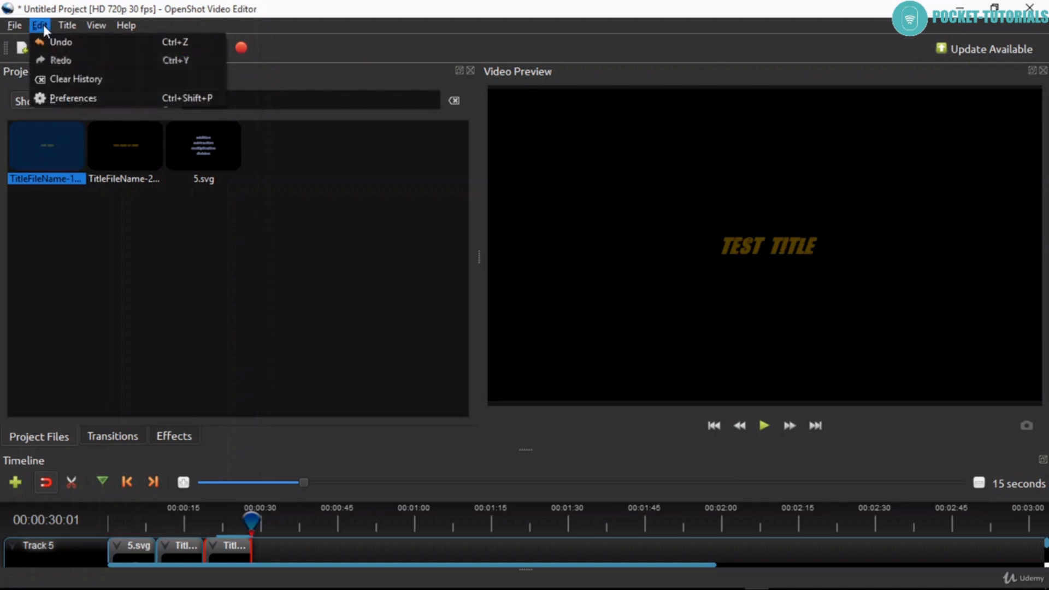
left_click(64, 98)
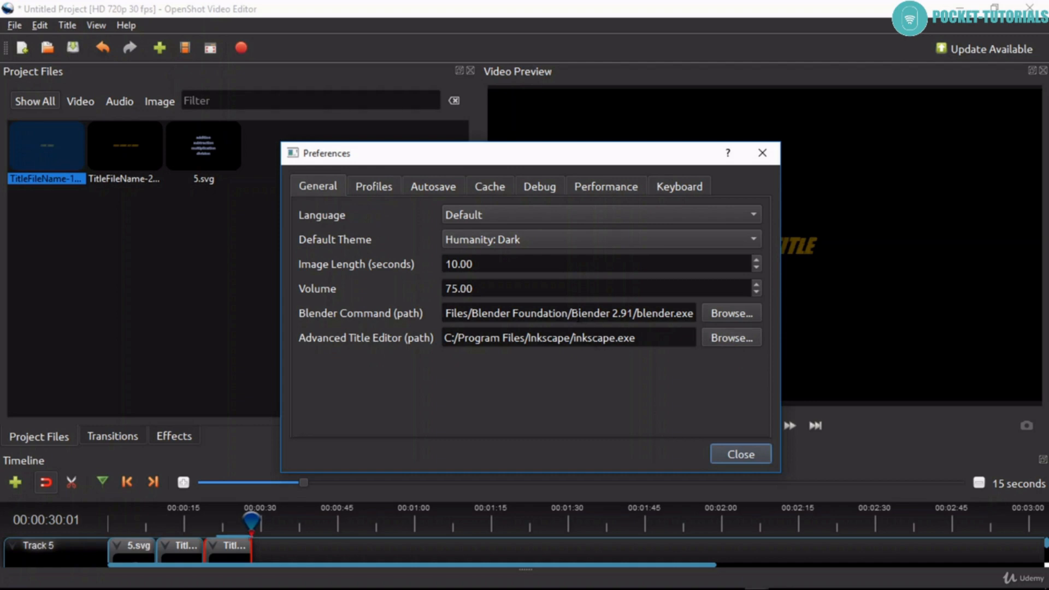
left_click(721, 339)
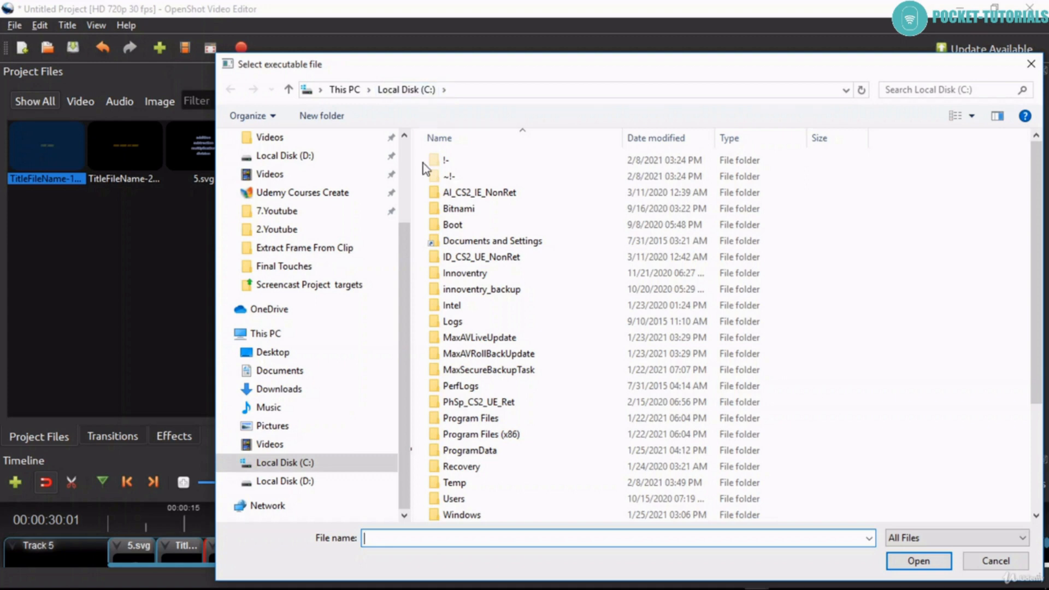
scroll(528, 356, "down", 1)
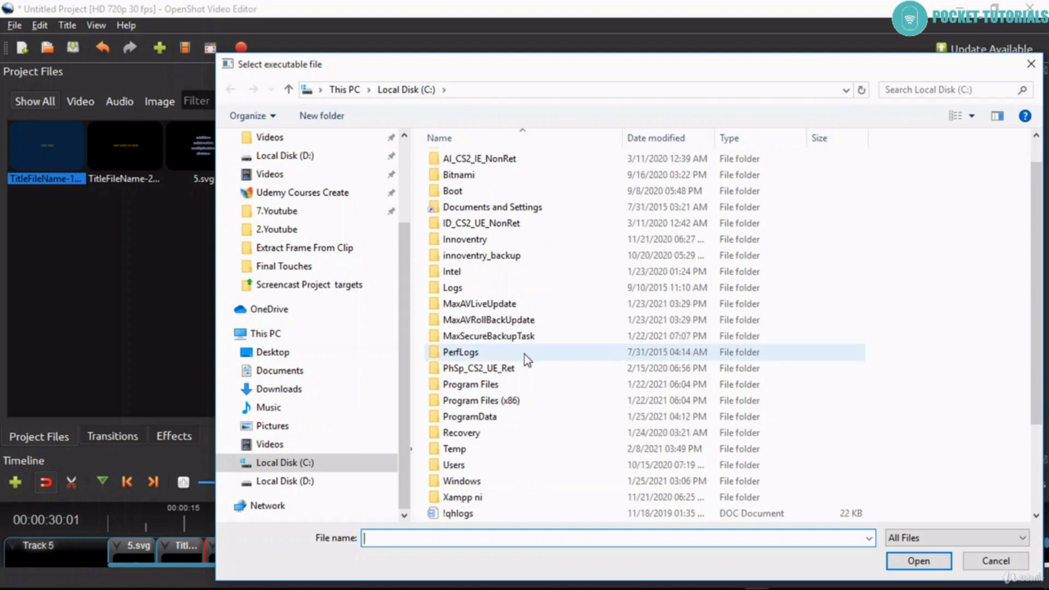
double_click(487, 406)
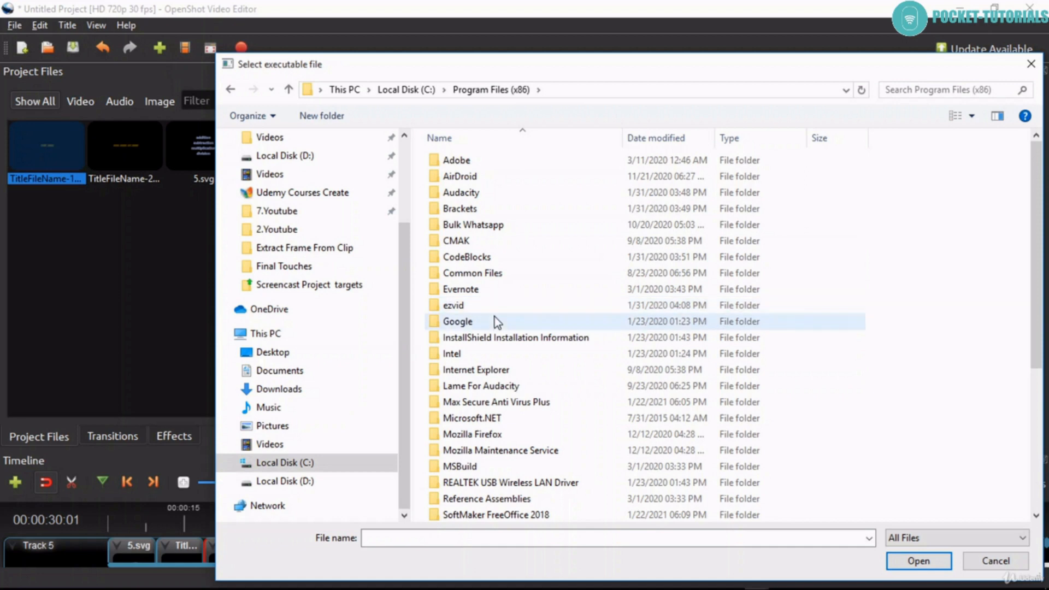
scroll(494, 317, "down", 3)
scroll(494, 321, "down", 2)
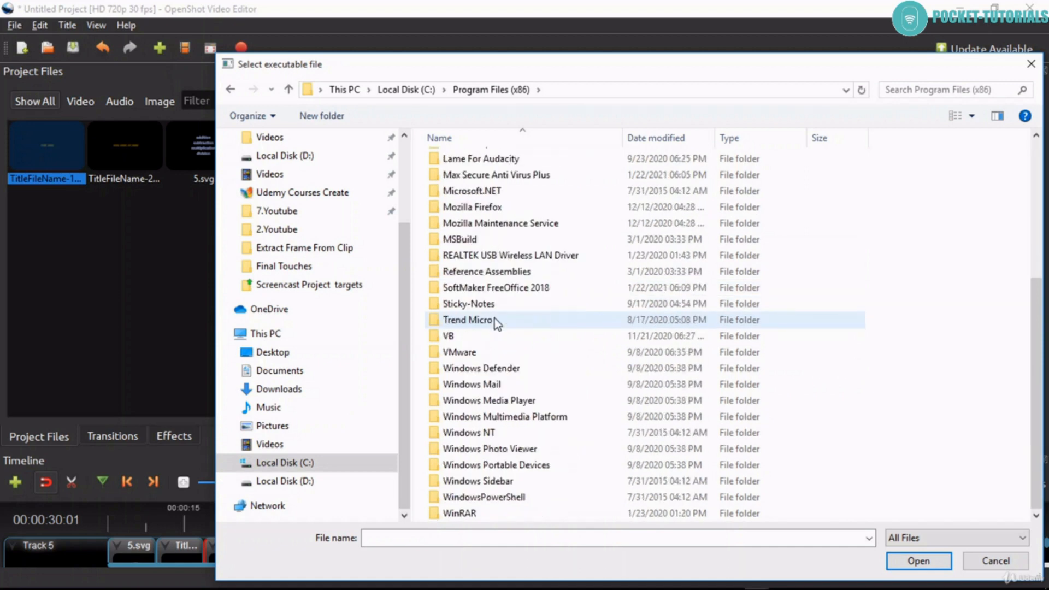
scroll(495, 325, "up", 5)
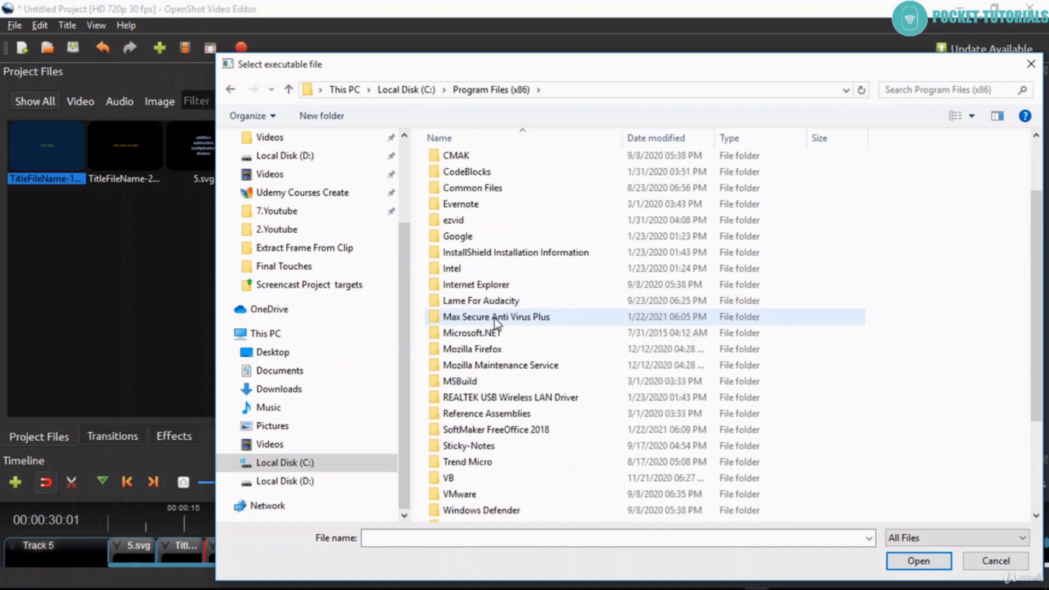
left_click(422, 89)
- Set the Advanced Title Editor path to the inkscape application in C:/Program Files/Inkscape
double_click(494, 419)
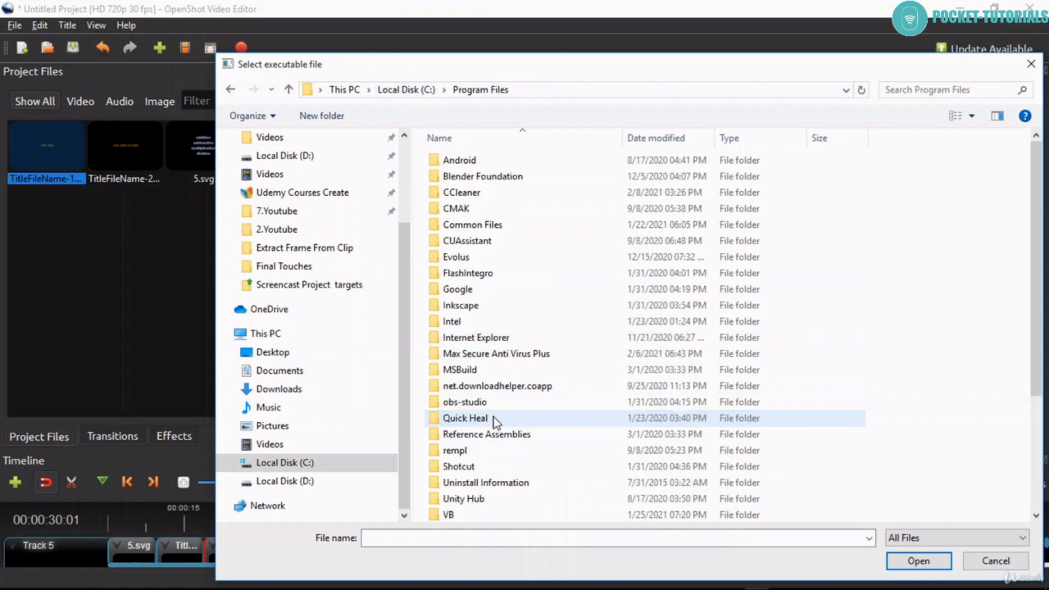
double_click(483, 307)
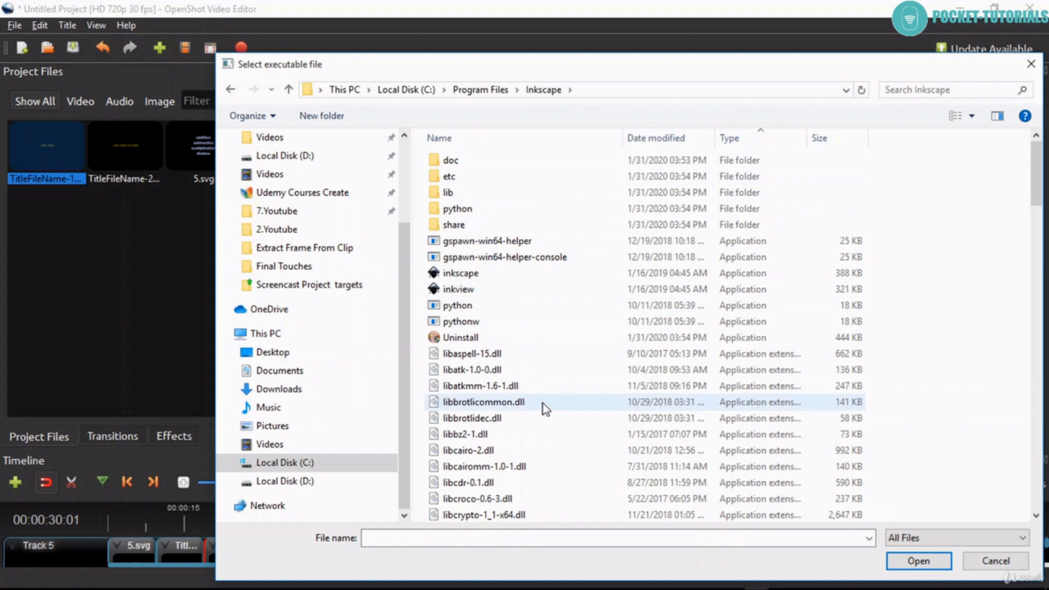
left_click(727, 273)
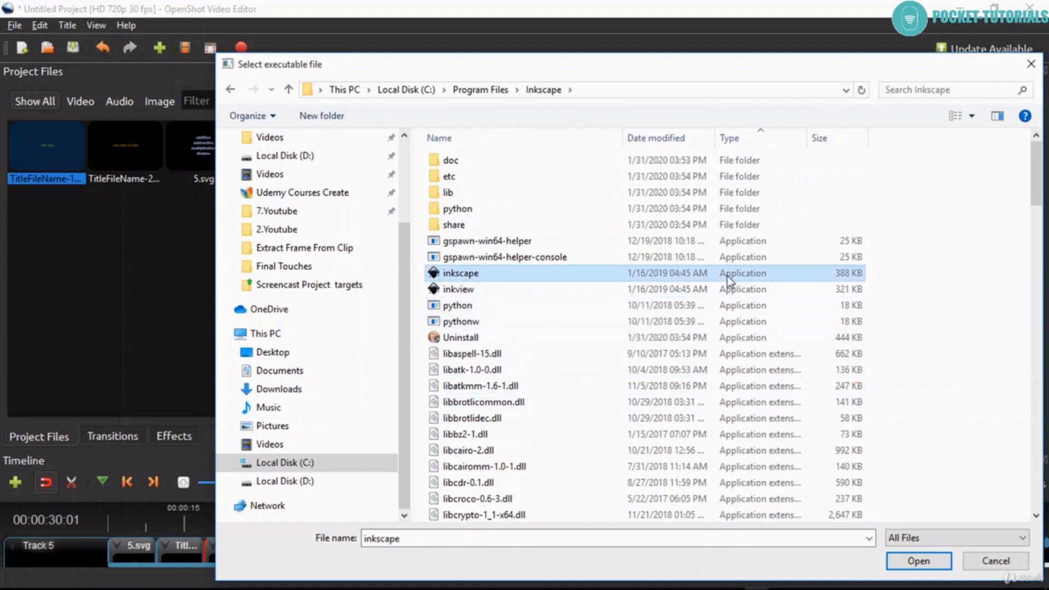
left_click(907, 563)
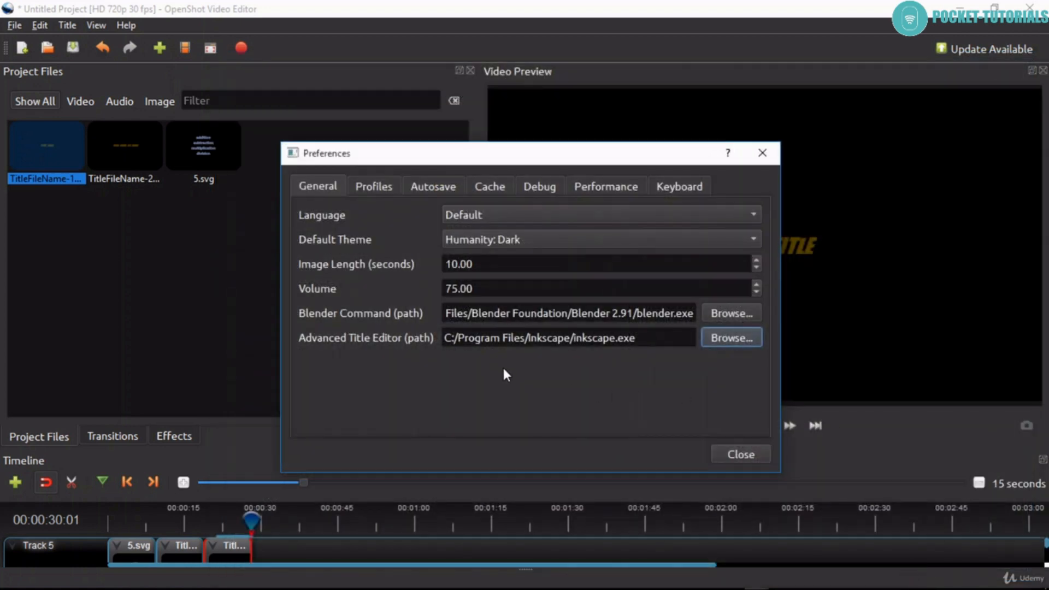
- Set the Blender Command path to the blender application in Program Files/Blender Foundation/Blender 2.91 and close the preferences
left_click(730, 313)
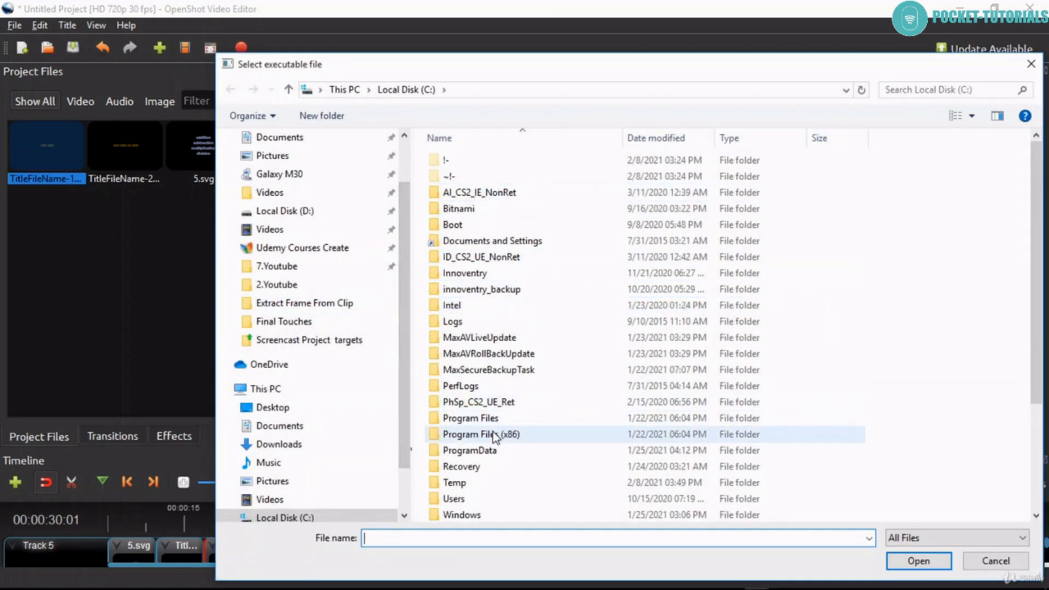
double_click(470, 422)
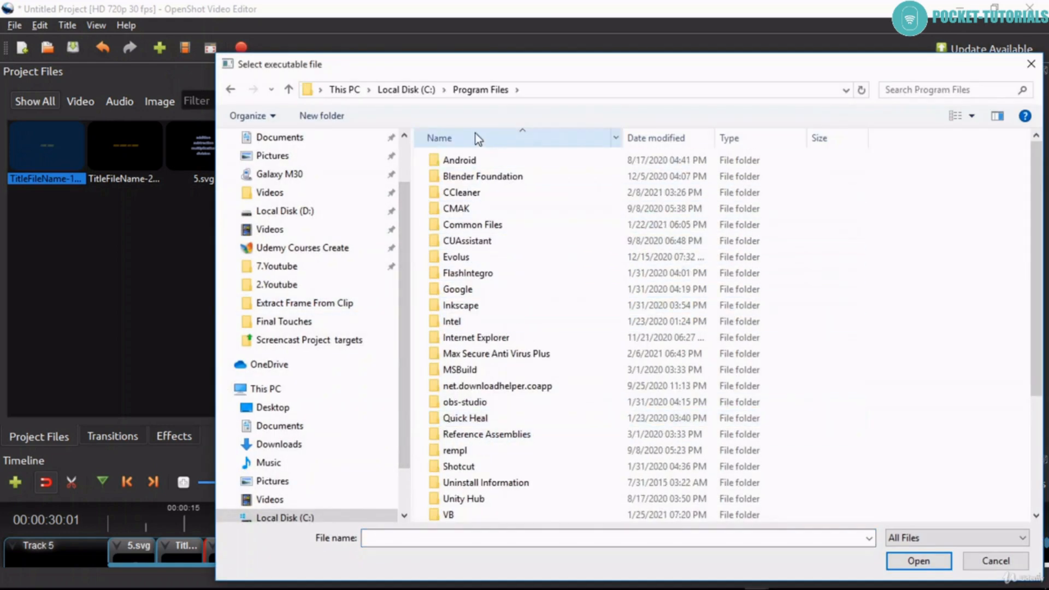
double_click(512, 180)
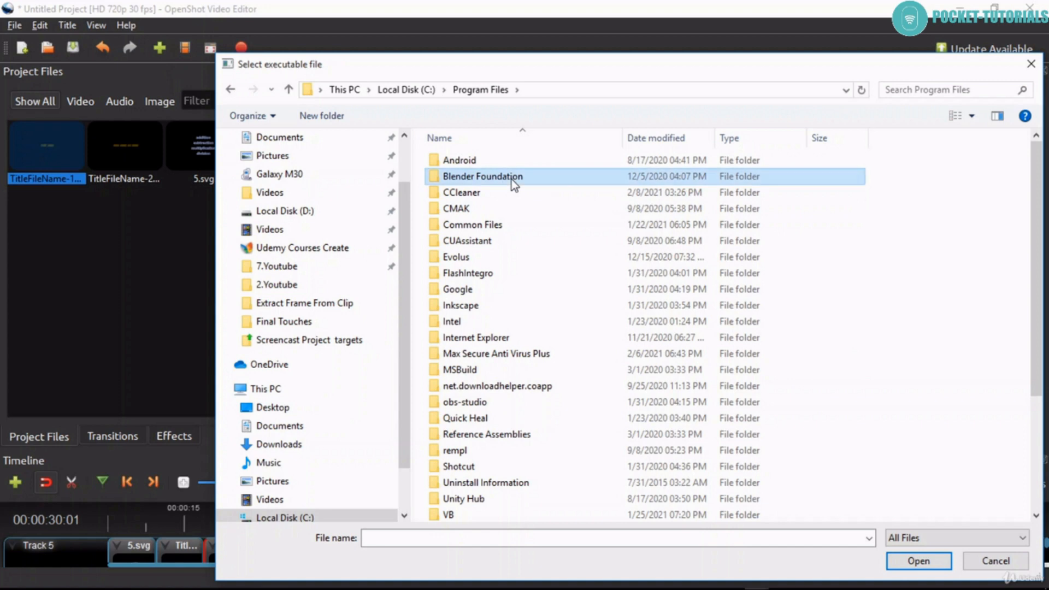
double_click(483, 167)
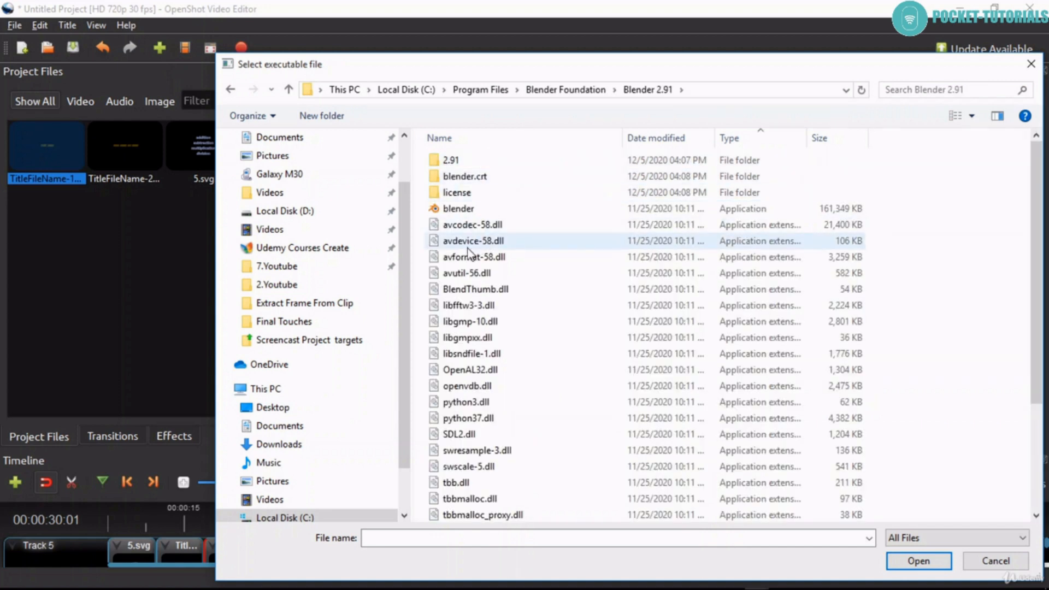
left_click(458, 210)
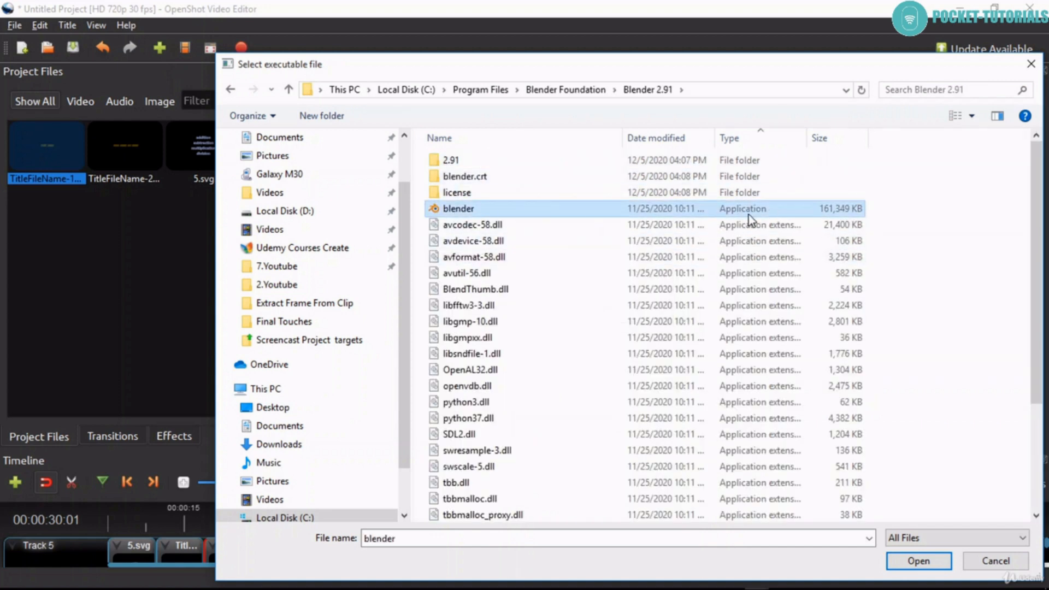
left_click(904, 566)
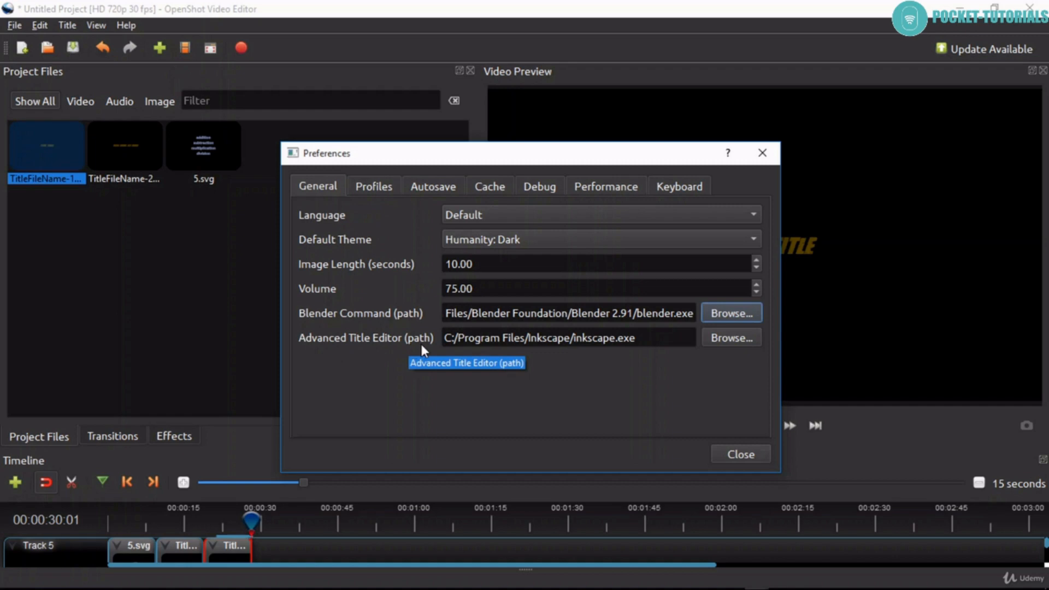
left_click(747, 455)
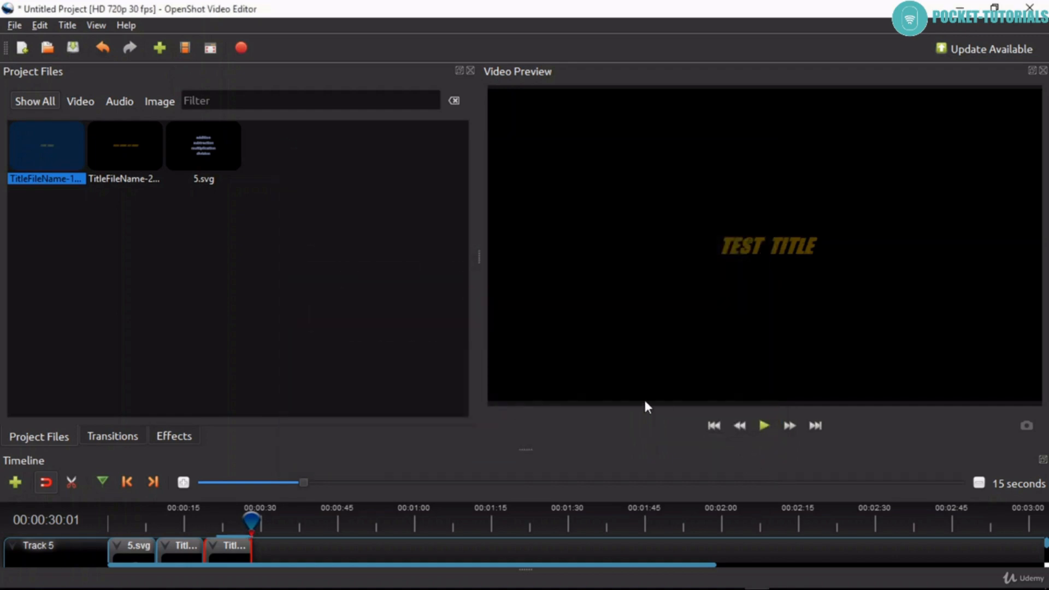